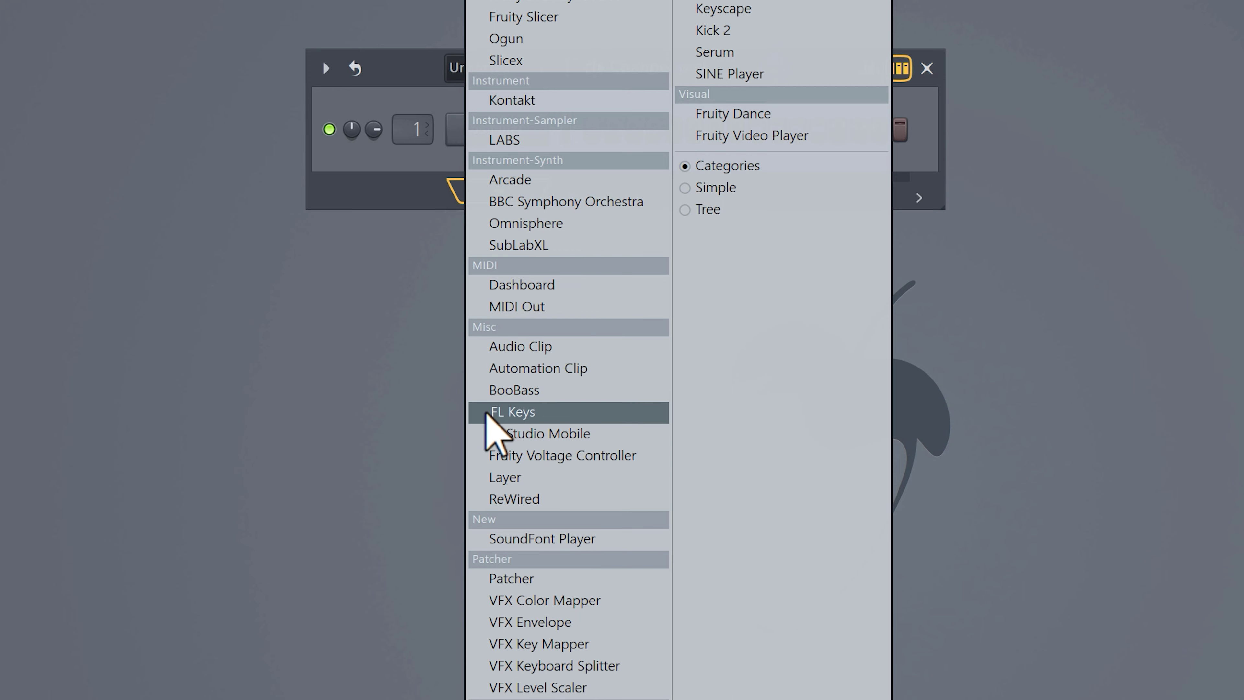
- Add an FL Keys instrument channel and open its channel options menu
{"action": "left_click", "coordinate": [512, 412]}
{"action": "right_click", "coordinate": [495, 176]}
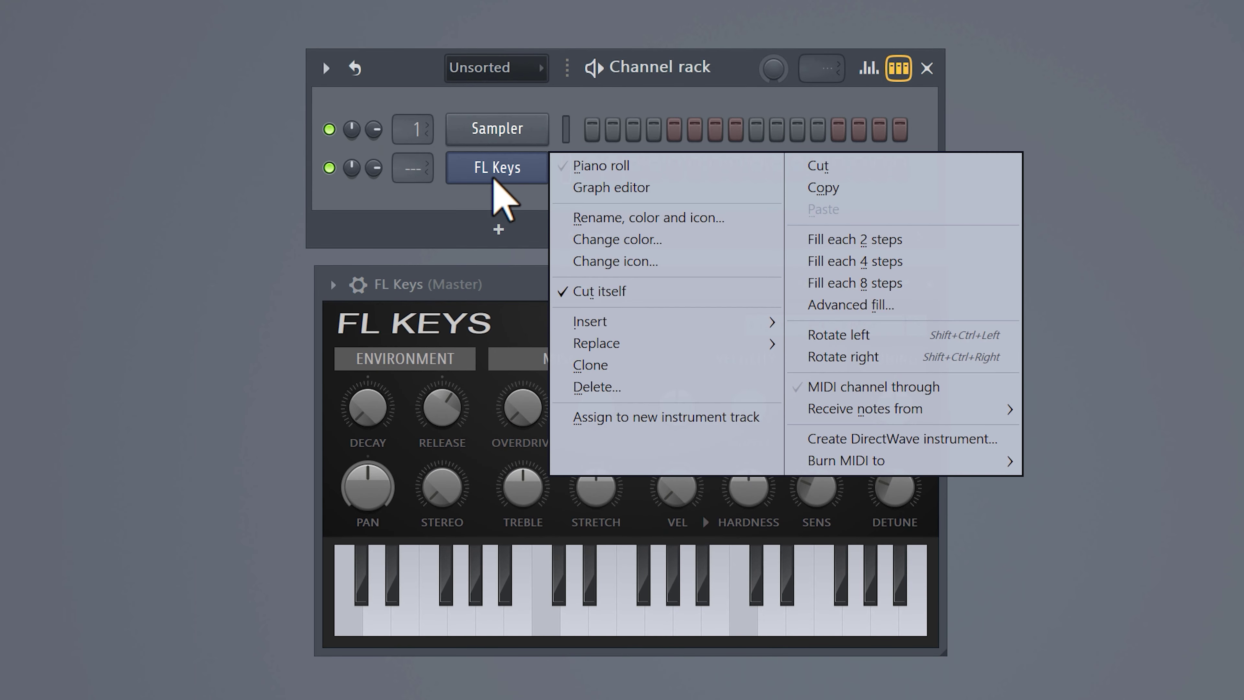
- Open the FL Keys piano roll and set scale highlighting to root note G minor
{"action": "left_click", "coordinate": [578, 166]}
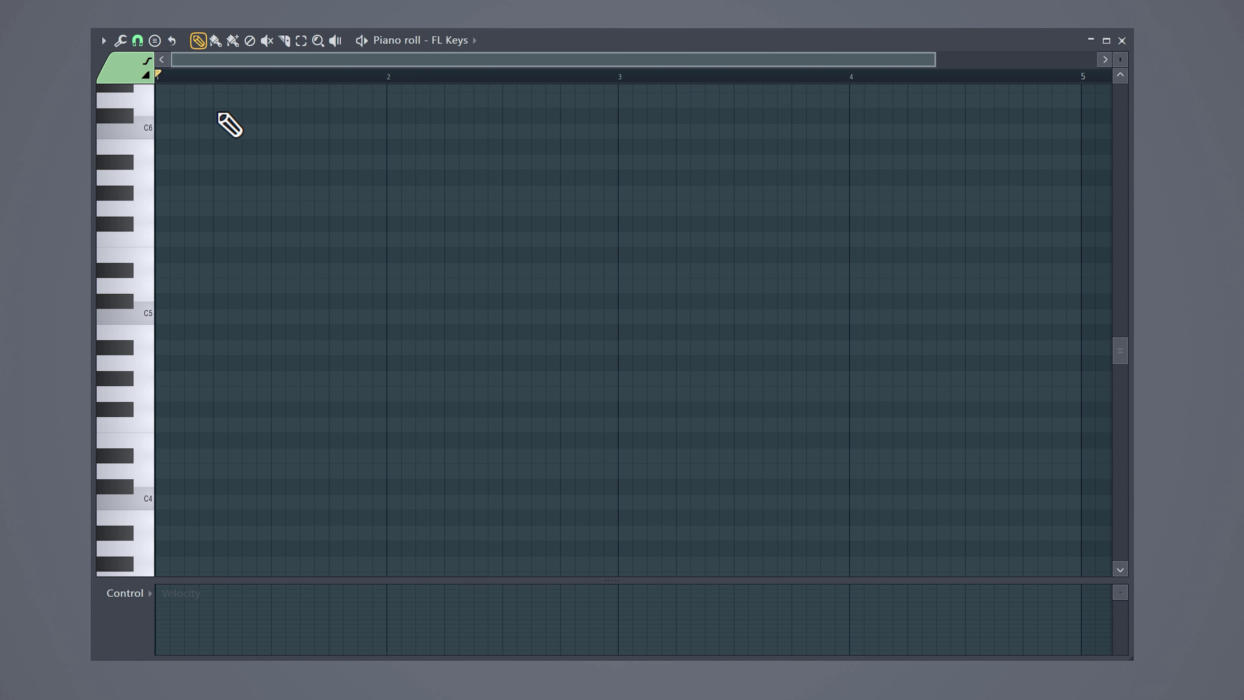
{"action": "left_click", "coordinate": [103, 40]}
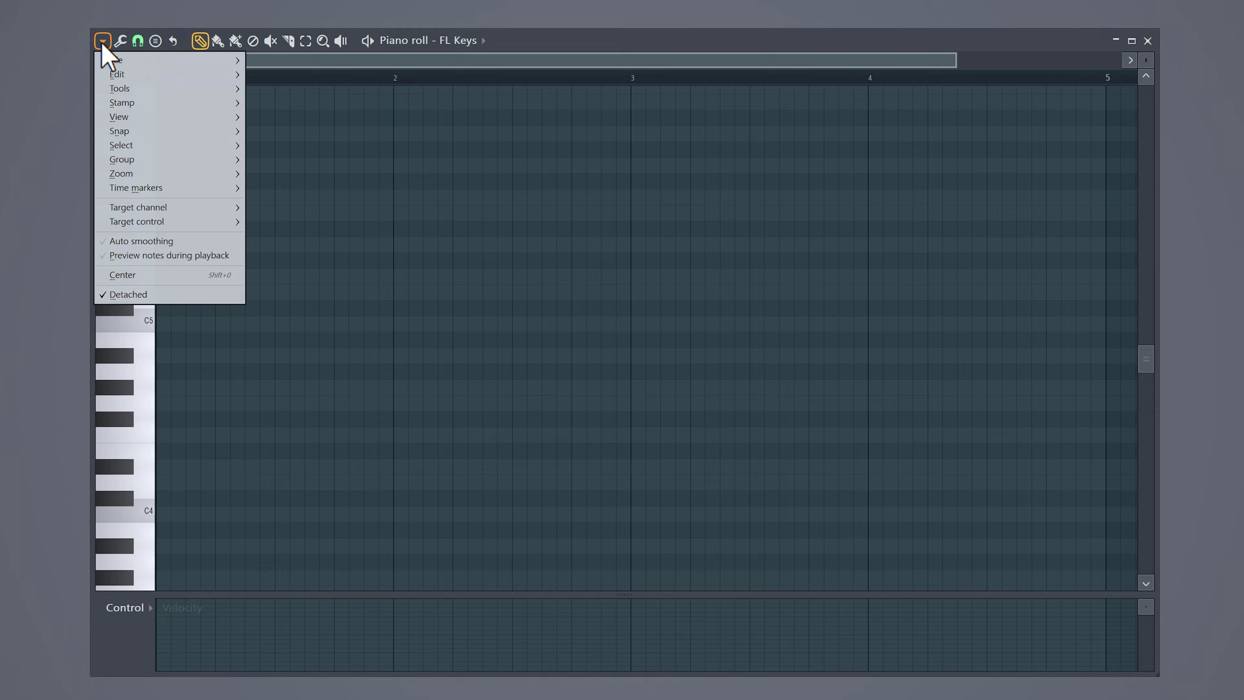
{"action": "mouse_move", "coordinate": [236, 230]}
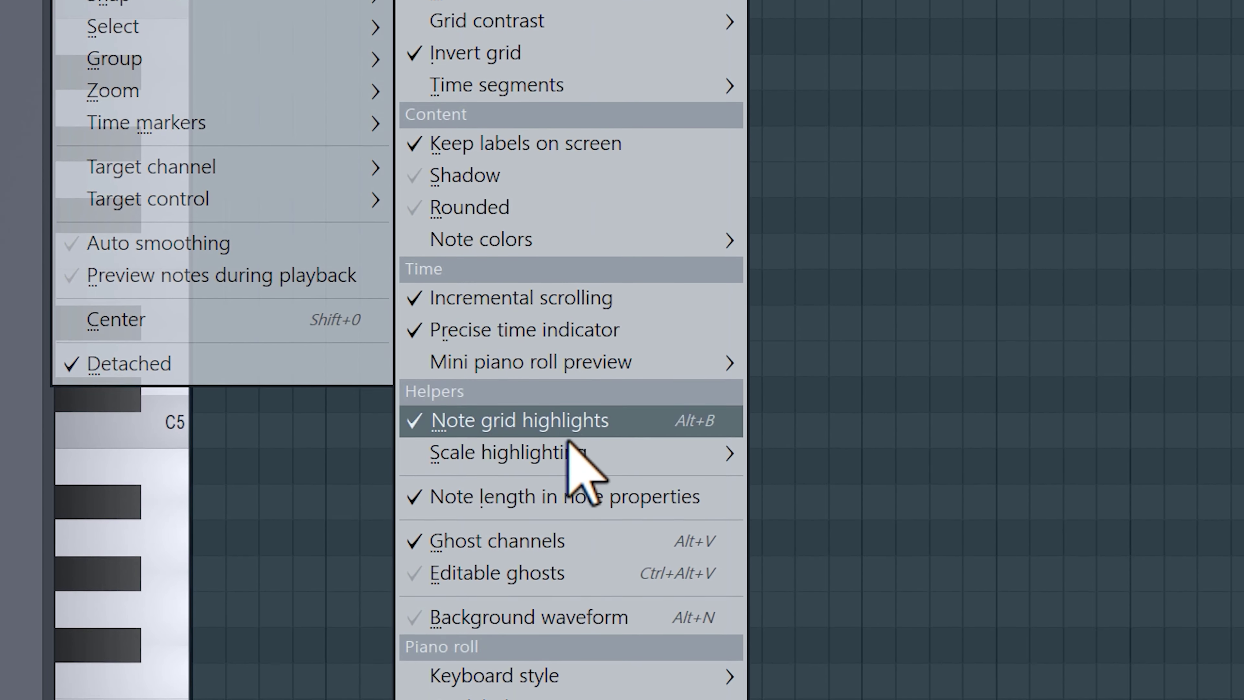
{"action": "mouse_move", "coordinate": [595, 449]}
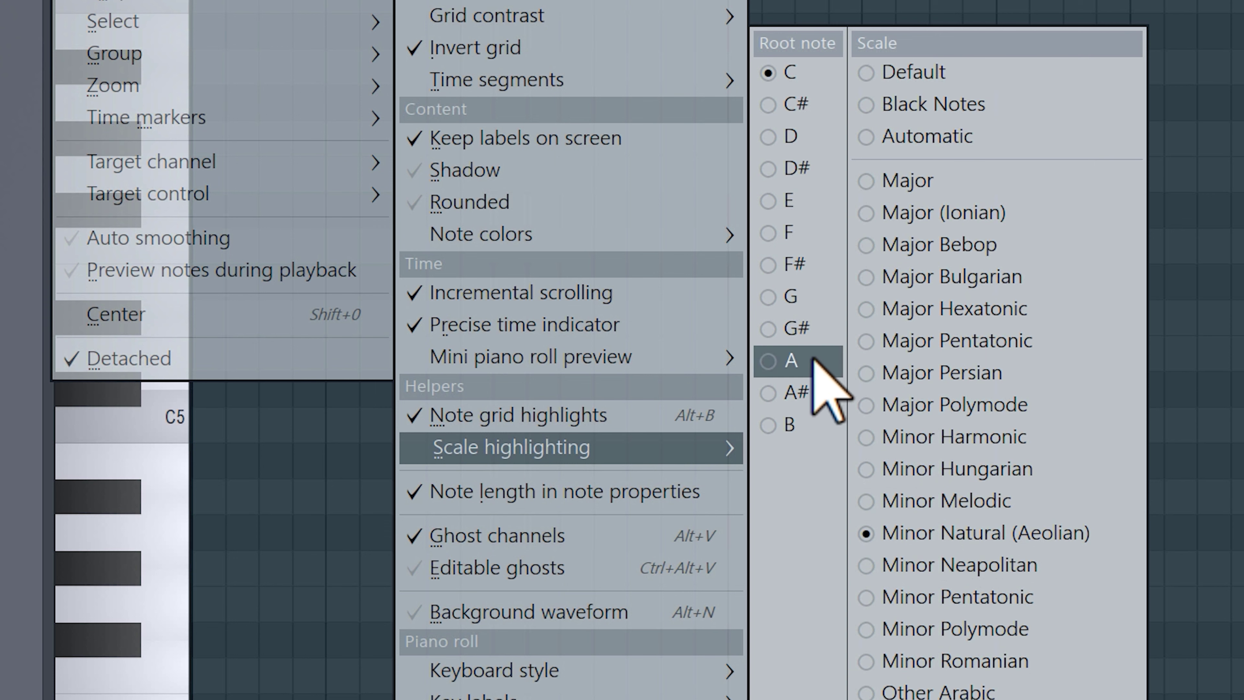
{"action": "left_click", "coordinate": [819, 300]}
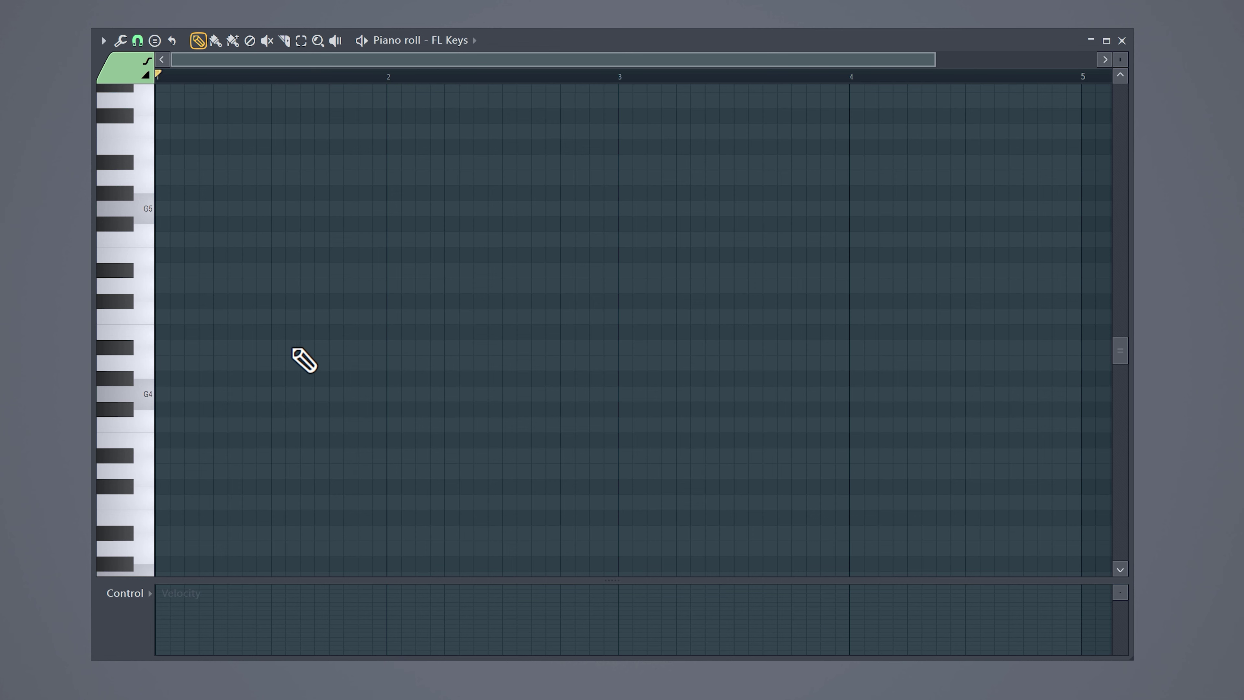
- Write the bar-1 chord G4–A#4–D5 and audition it
{"action": "left_click", "coordinate": [183, 392]}
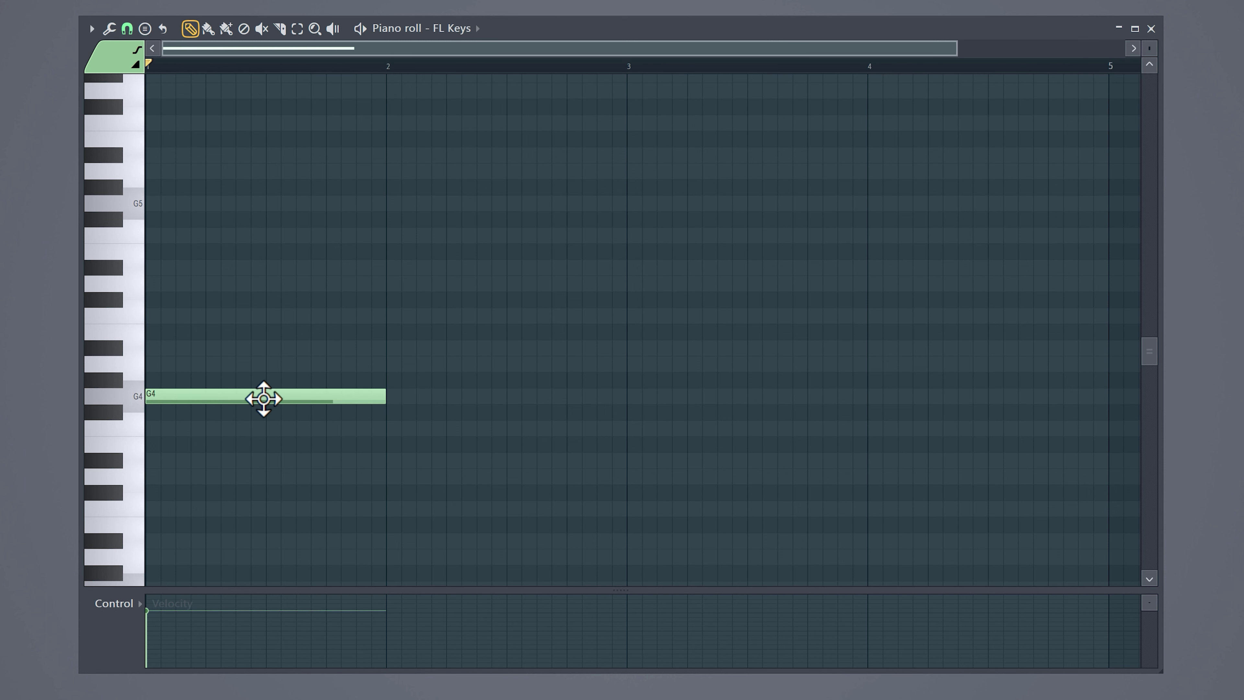
{"action": "left_click_drag", "start_coordinate": [262, 349], "coordinate": [200, 344]}
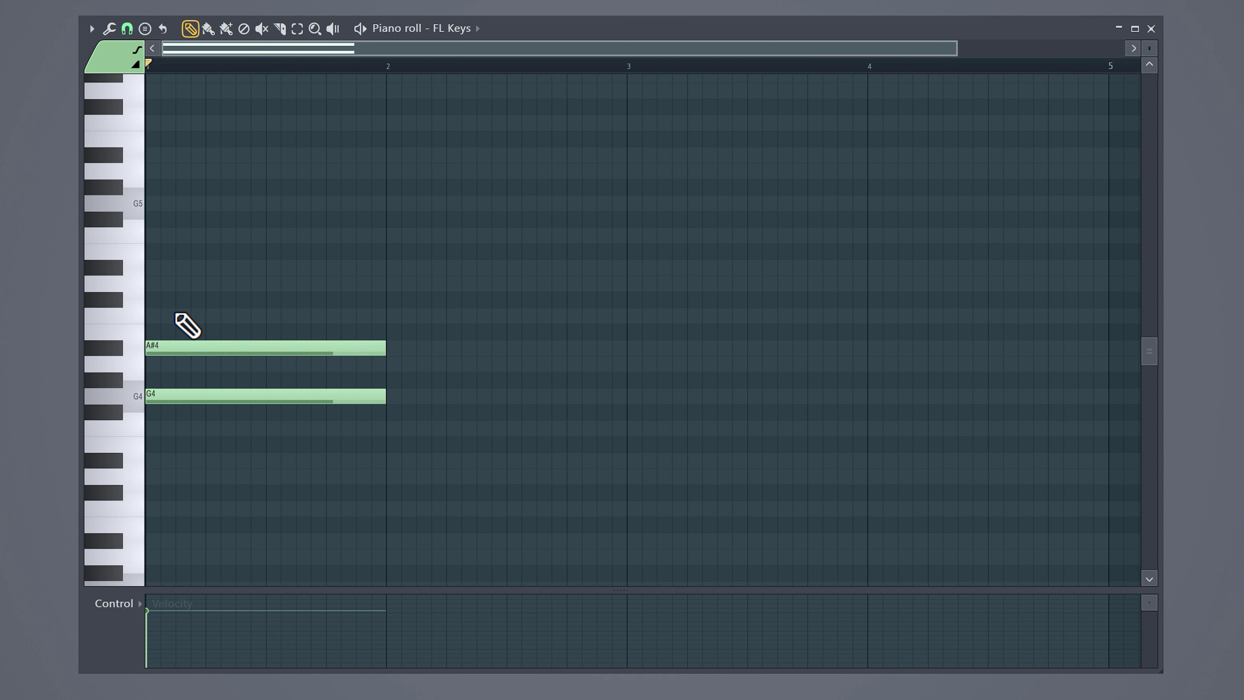
{"action": "left_click", "coordinate": [184, 284]}
{"action": "key", "text": "space"}
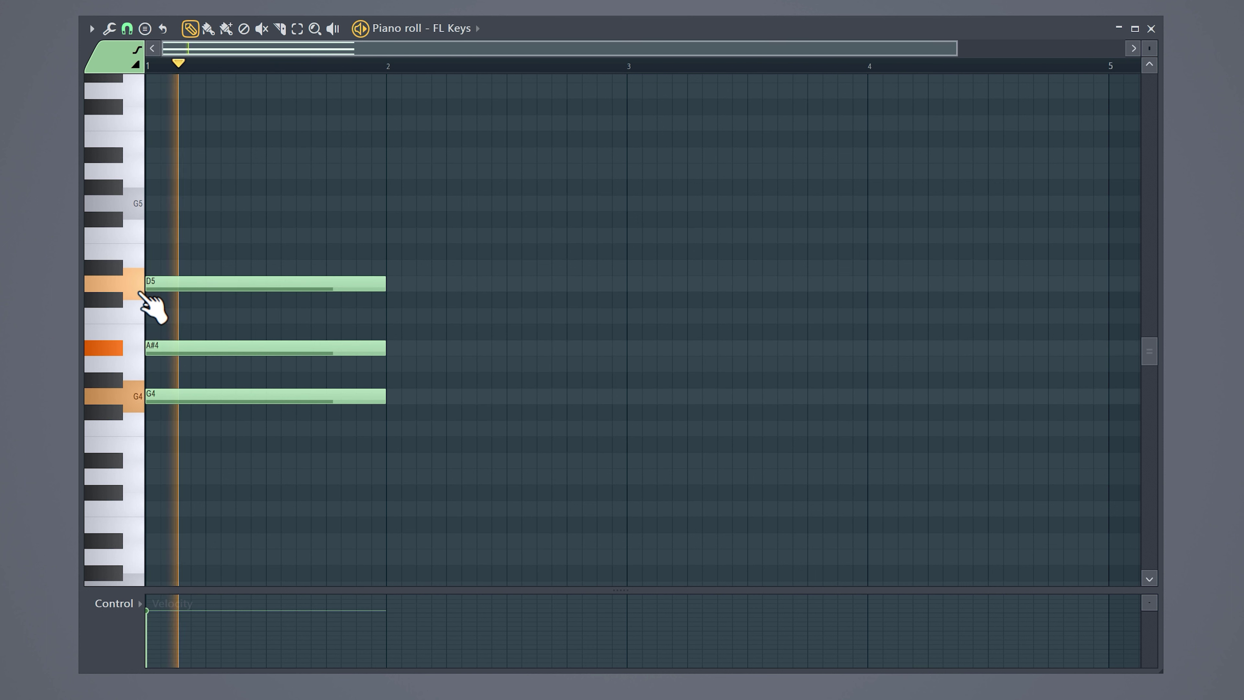
{"action": "key", "text": "space"}
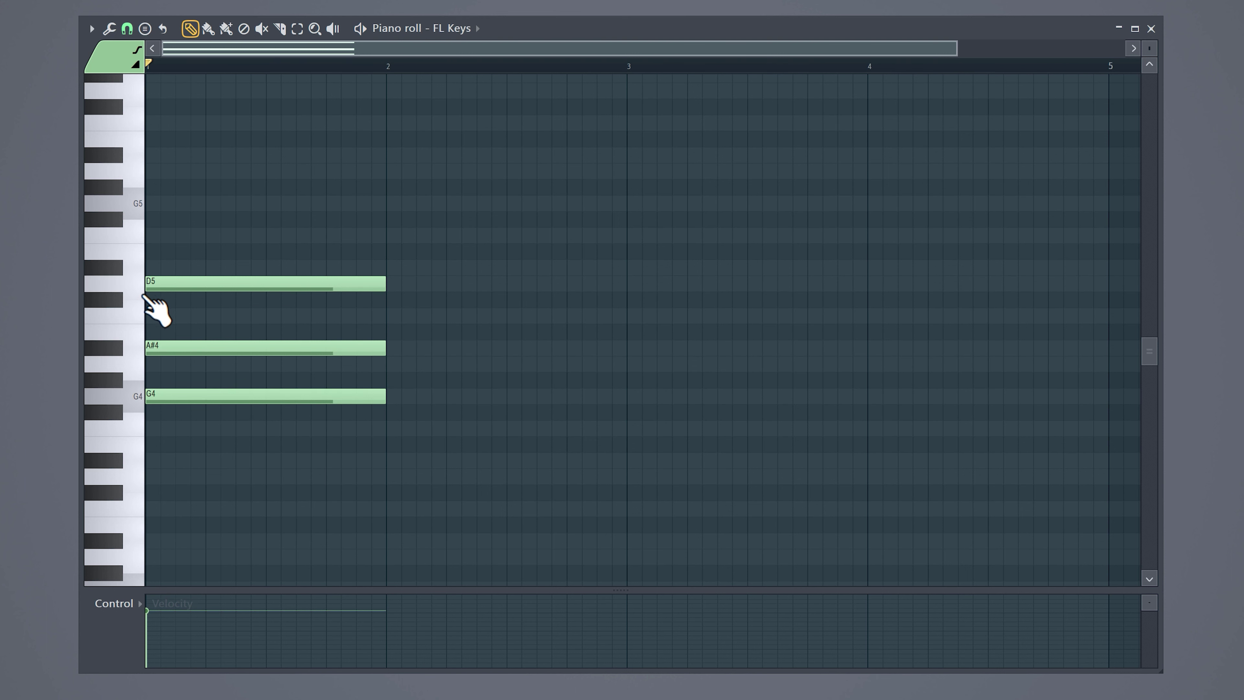
- Write the bar-2 chord G4–C5–D#5 and play both chords
{"action": "left_click", "coordinate": [387, 316]}
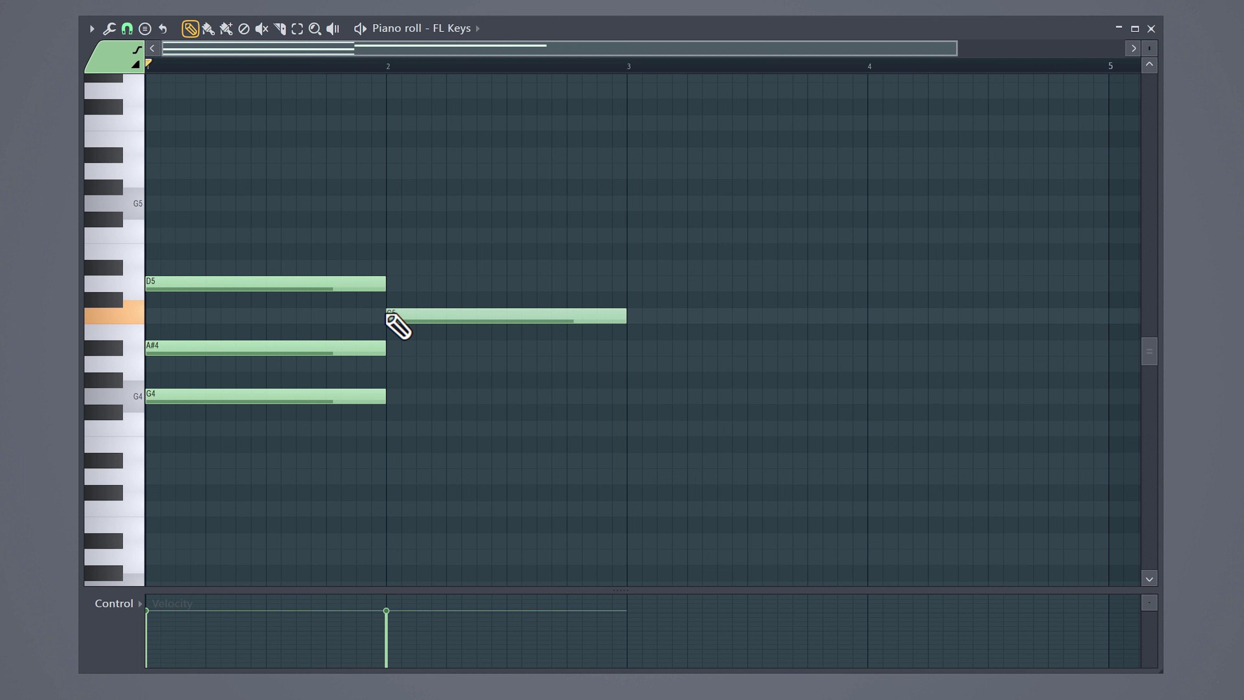
{"action": "left_click", "coordinate": [390, 267]}
{"action": "left_click", "coordinate": [387, 203]}
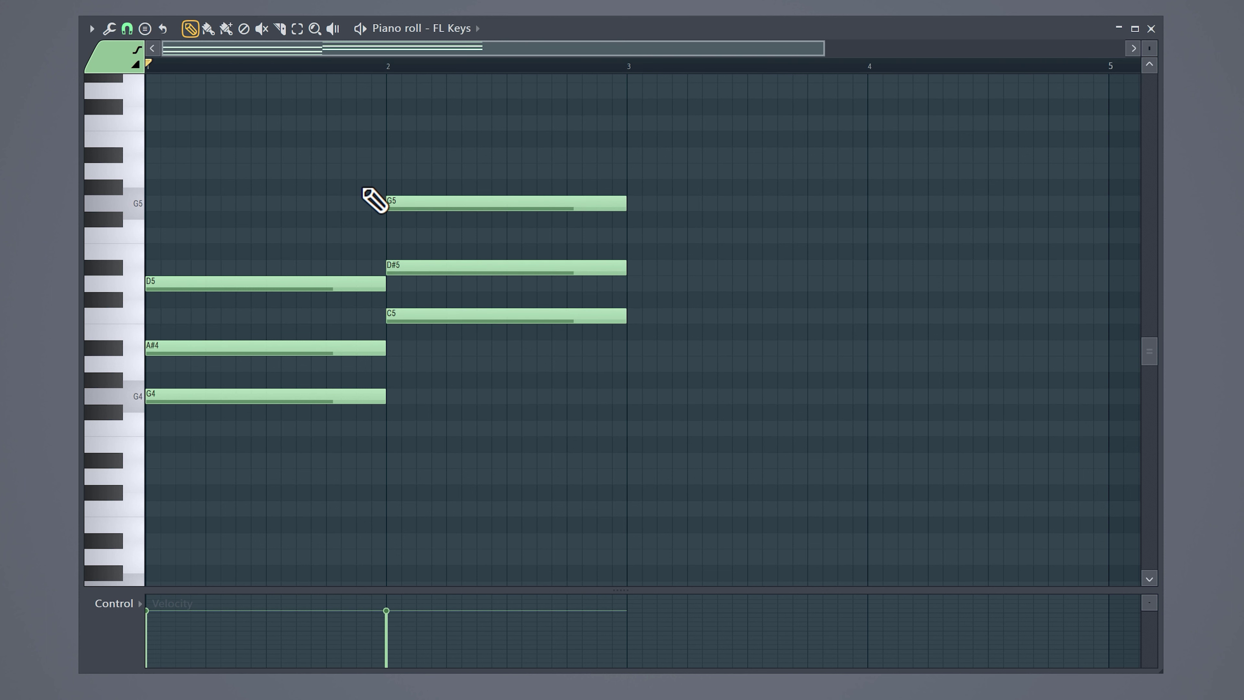
{"action": "left_click_drag", "start_coordinate": [457, 205], "coordinate": [449, 405]}
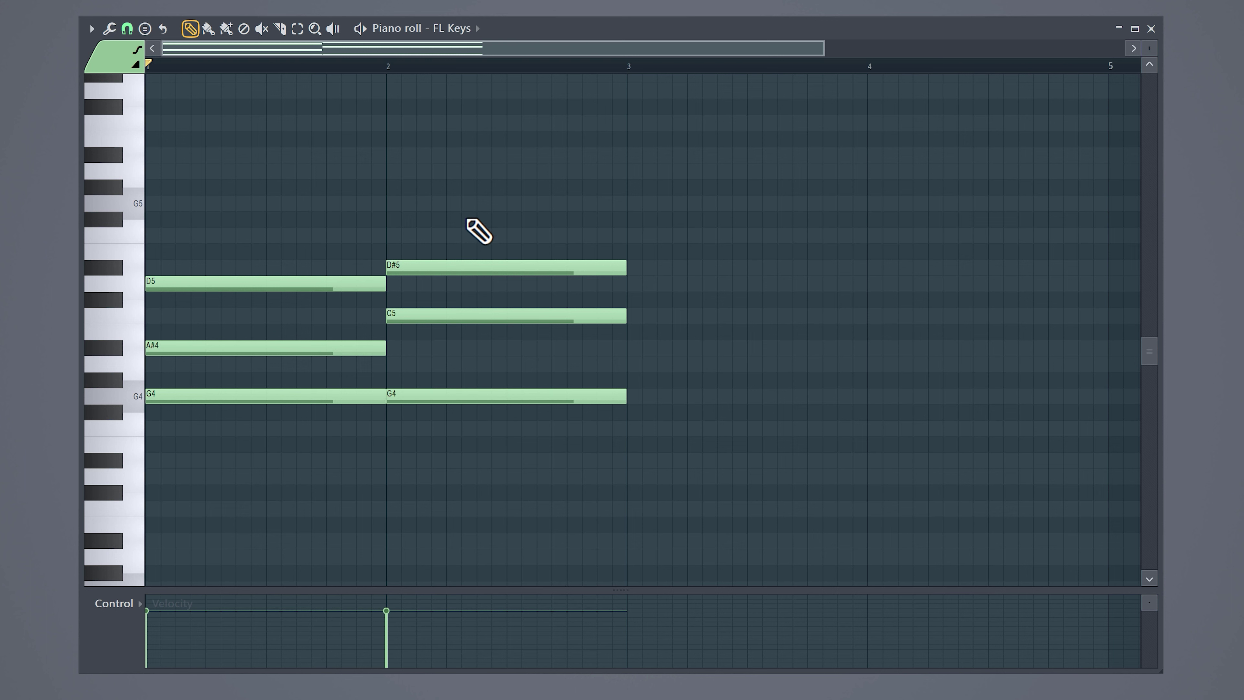
{"action": "key", "text": "space"}
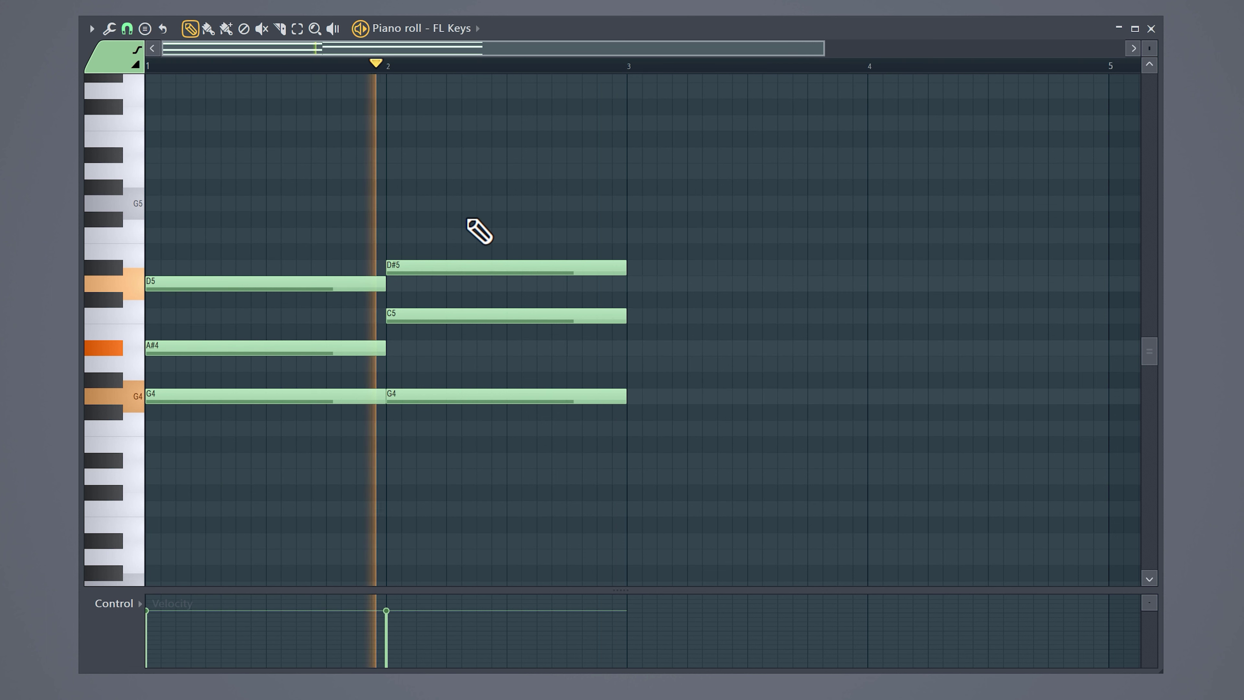
{"action": "key", "text": "space"}
- Copy all six chord notes into bars 3 and 4
{"action": "key", "text": "ctrl+a"}
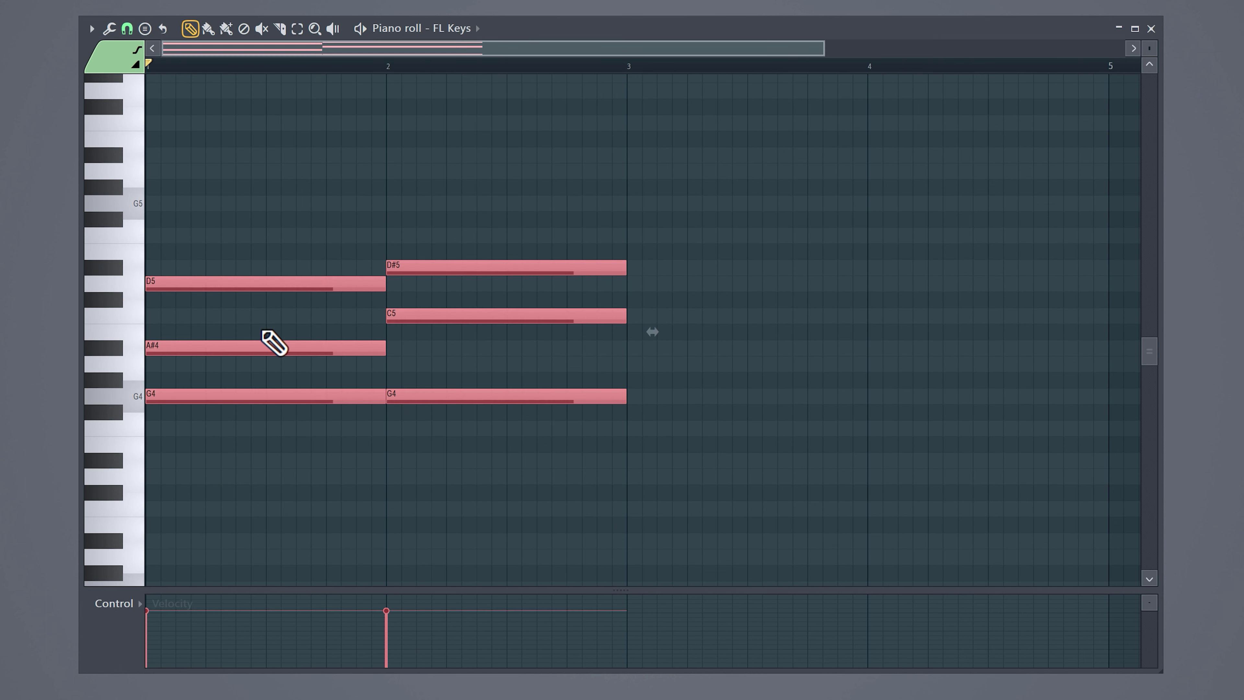
{"action": "left_click_drag", "start_coordinate": [260, 282], "coordinate": [742, 281]}
{"action": "scroll", "coordinate": [750, 292], "scroll_direction": "up", "scroll_amount": 5}
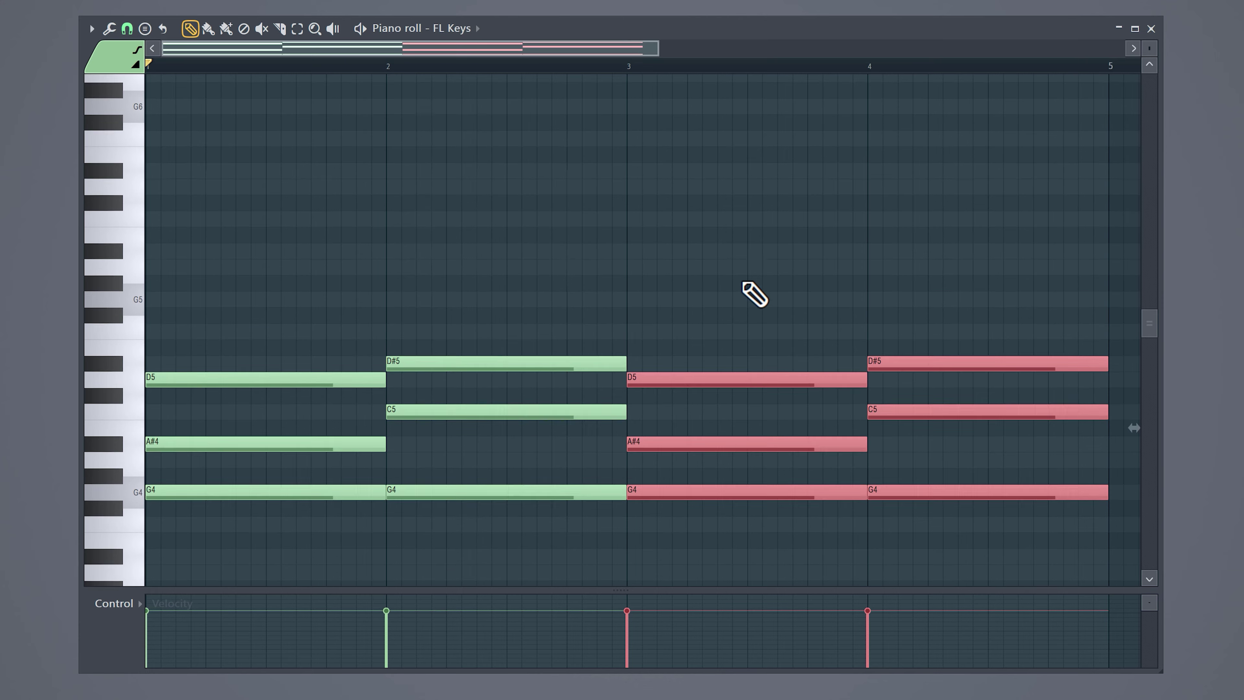
- Draw short G6 and A#6 melody notes in bar 1
{"action": "left_click", "coordinate": [173, 152]}
{"action": "left_click", "coordinate": [208, 107]}
{"action": "scroll", "coordinate": [208, 125], "scroll_direction": "up", "scroll_amount": 1}
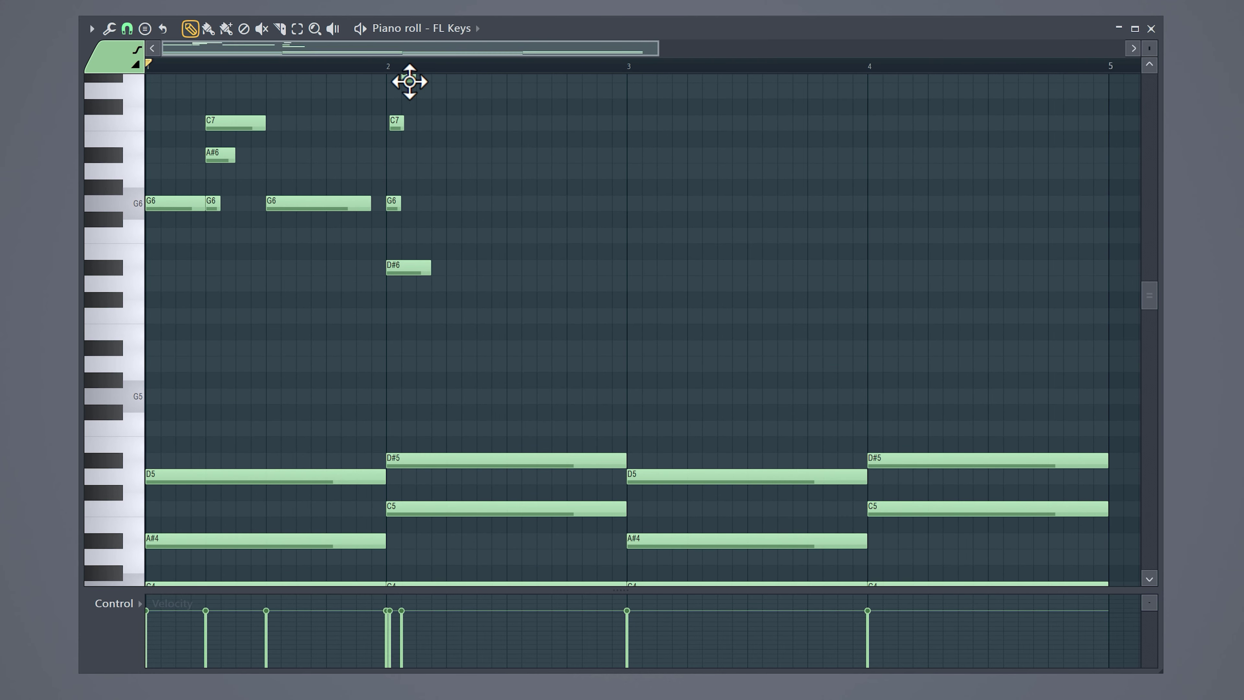
{"action": "left_click_drag", "start_coordinate": [614, 285], "coordinate": [627, 314]}
{"action": "left_click_drag", "start_coordinate": [239, 117], "coordinate": [242, 86]}
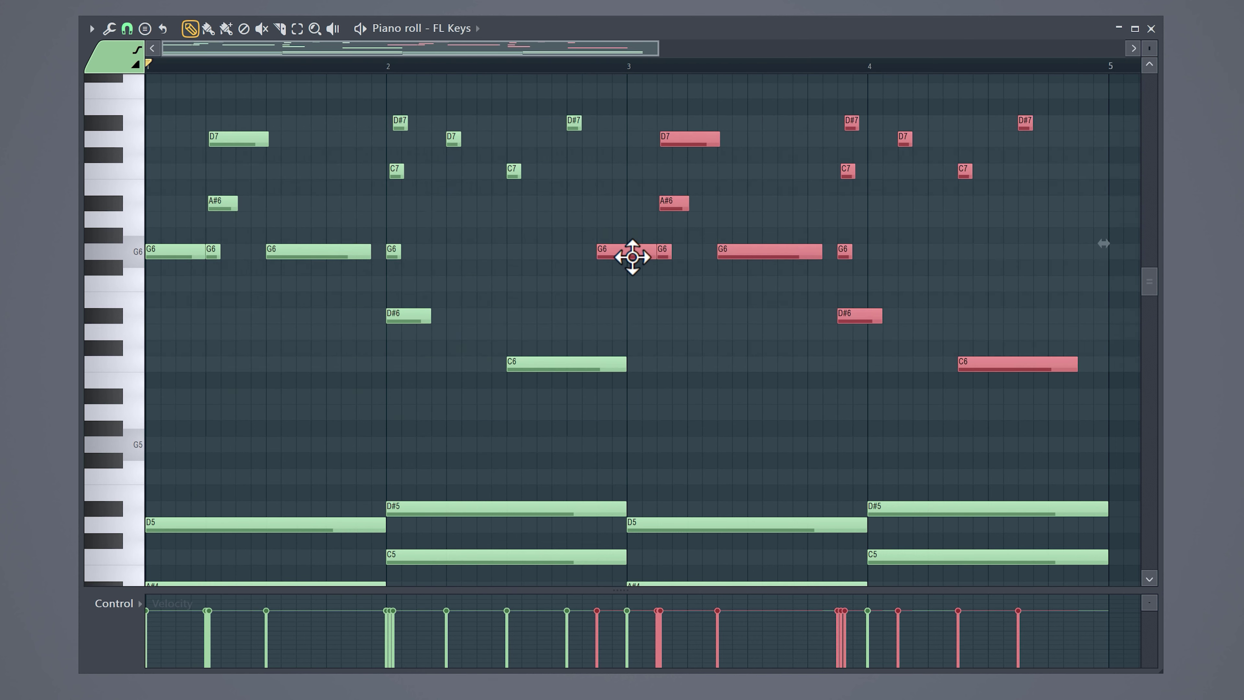
- Move copied melody notes onto bar 3, add D6, delete a stray bar-4 C6, and play
{"action": "left_click_drag", "start_coordinate": [632, 257], "coordinate": [662, 257]}
{"action": "left_click", "coordinate": [747, 331]}
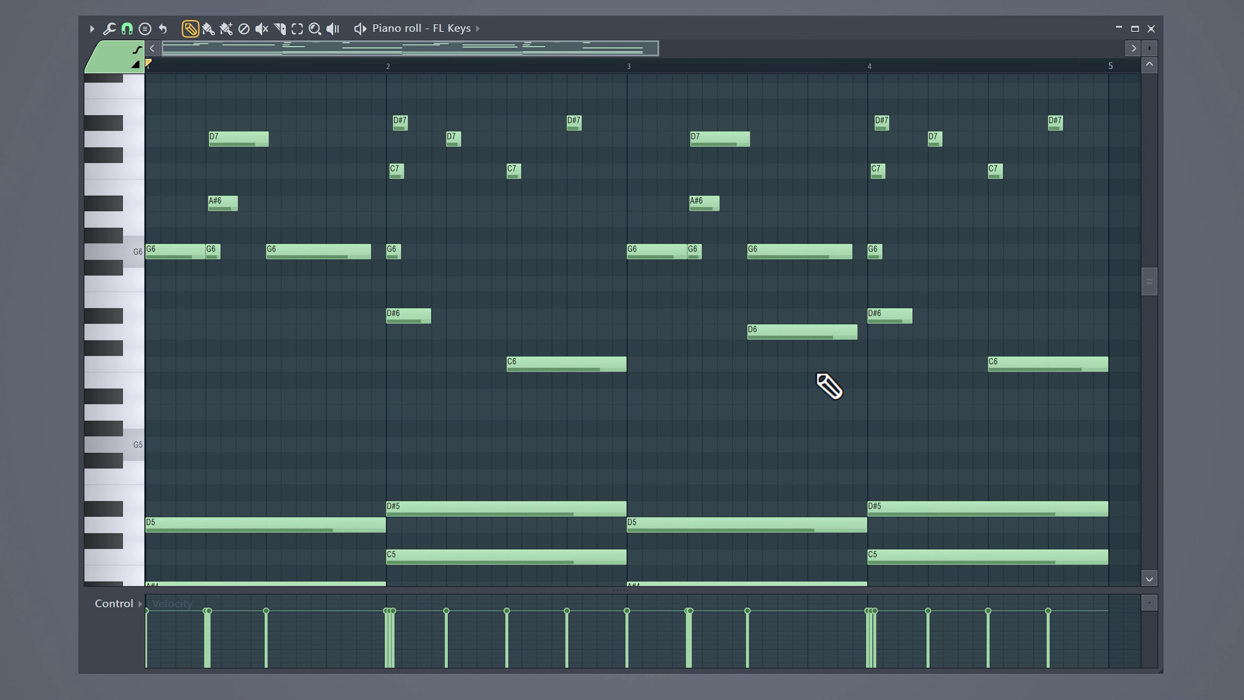
{"action": "left_click", "coordinate": [877, 364]}
{"action": "right_click", "coordinate": [1002, 366]}
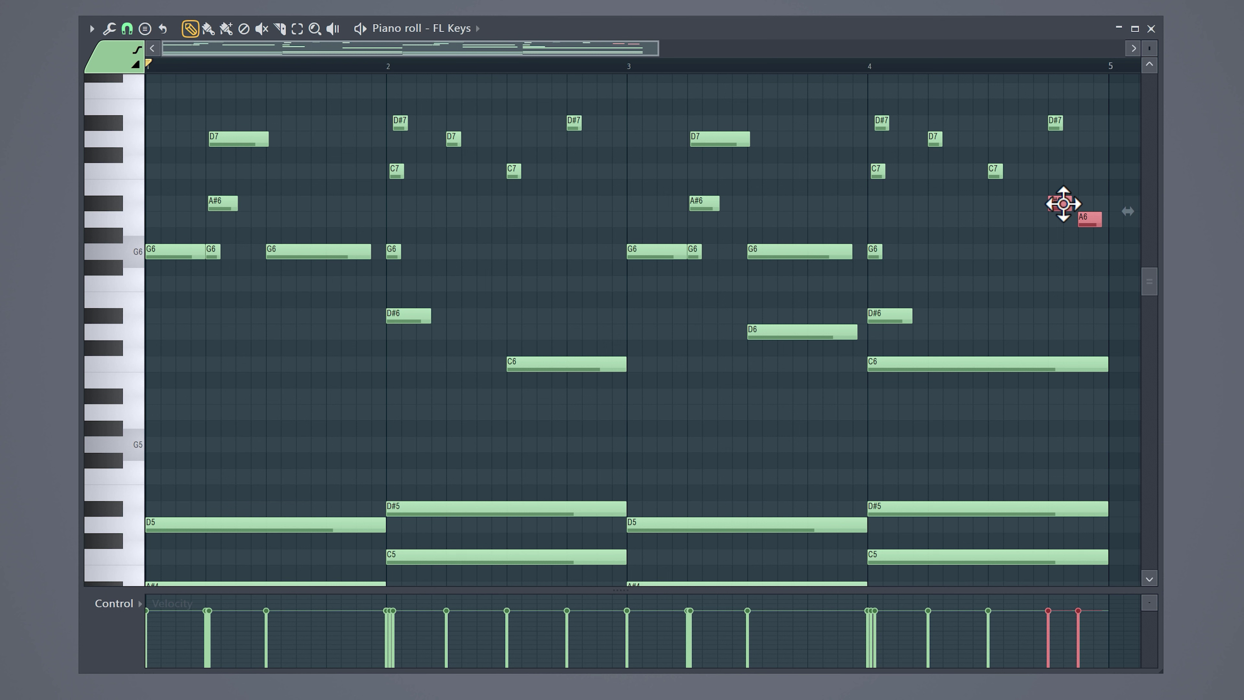
{"action": "key", "text": "space"}
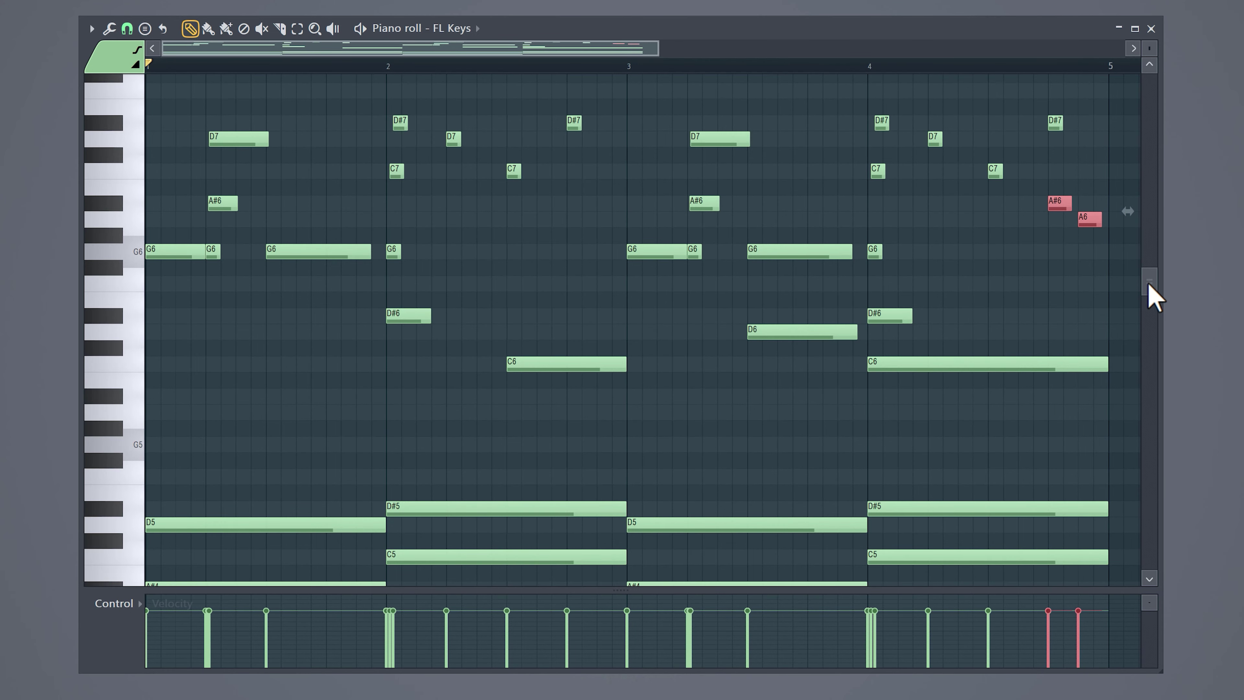
- Copy the G4 and C5 chord notes down as G3 and C4 bass notes in bars 1–4
{"action": "left_click_drag", "start_coordinate": [1152, 286], "coordinate": [1152, 379]}
{"action": "left_click", "coordinate": [235, 315], "text": "ctrl"}
{"action": "left_click", "coordinate": [490, 235], "text": "ctrl"}
{"action": "left_click", "coordinate": [686, 314], "text": "ctrl"}
{"action": "left_click", "coordinate": [980, 234], "text": "ctrl"}
{"action": "left_click_drag", "start_coordinate": [194, 327], "coordinate": [194, 519]}
{"action": "key", "text": "space"}
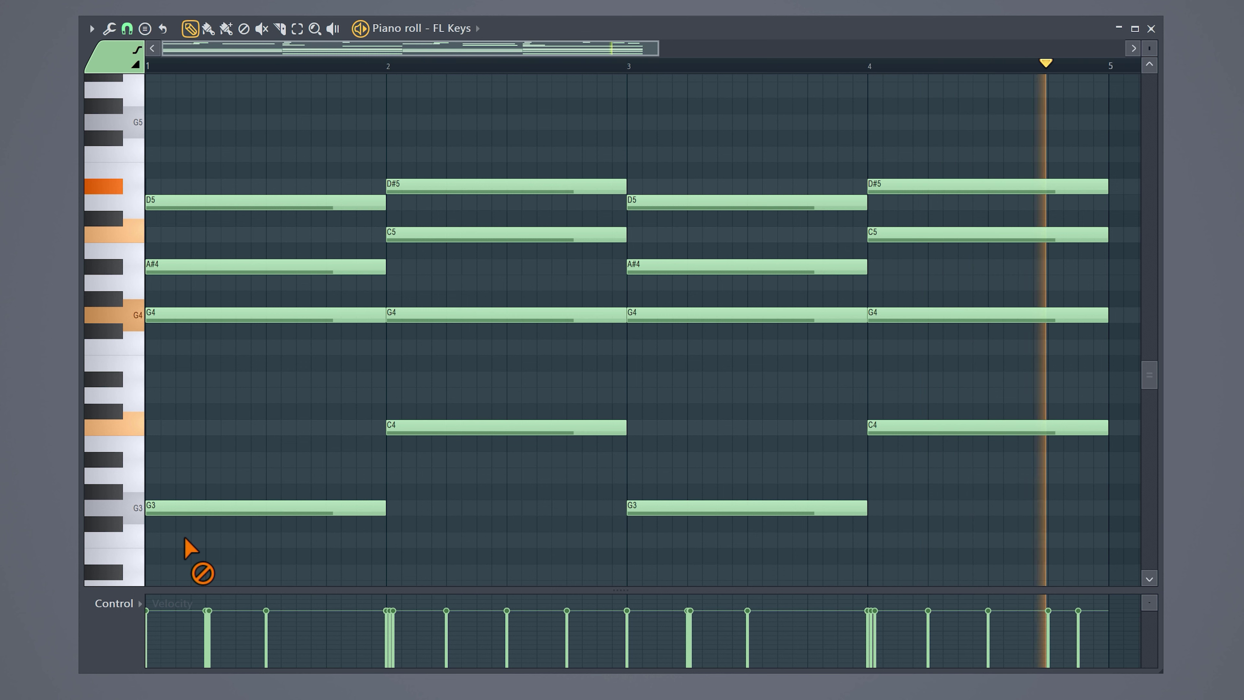
- Slightly shorten the notes in bars 2–4, then deselect them
{"action": "key", "text": "space"}
{"action": "left_click", "coordinate": [161, 265]}
{"action": "left_click_drag", "start_coordinate": [478, 478], "coordinate": [958, 133]}
{"action": "left_click_drag", "start_coordinate": [626, 188], "coordinate": [622, 188]}
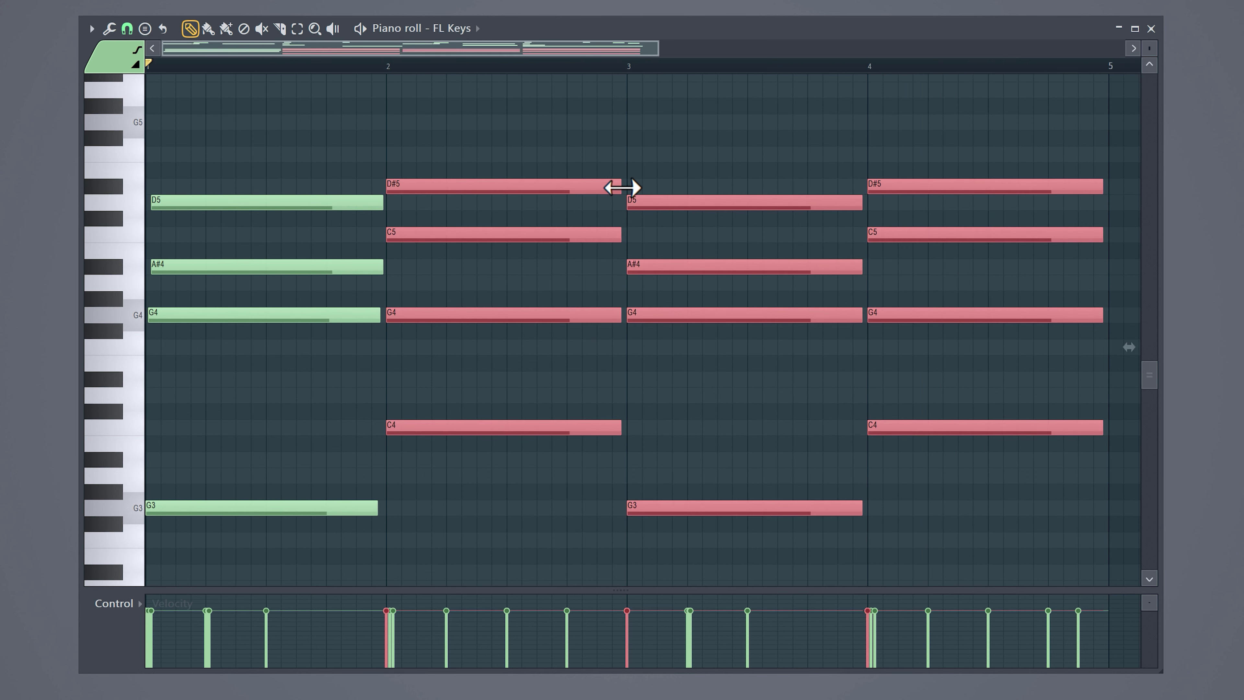
{"action": "left_click_drag", "start_coordinate": [404, 187], "coordinate": [408, 187]}
{"action": "left_click", "coordinate": [881, 314]}
- Show note panning in the piano roll's event lane
{"action": "scroll", "coordinate": [404, 239], "scroll_direction": "up", "scroll_amount": 6}
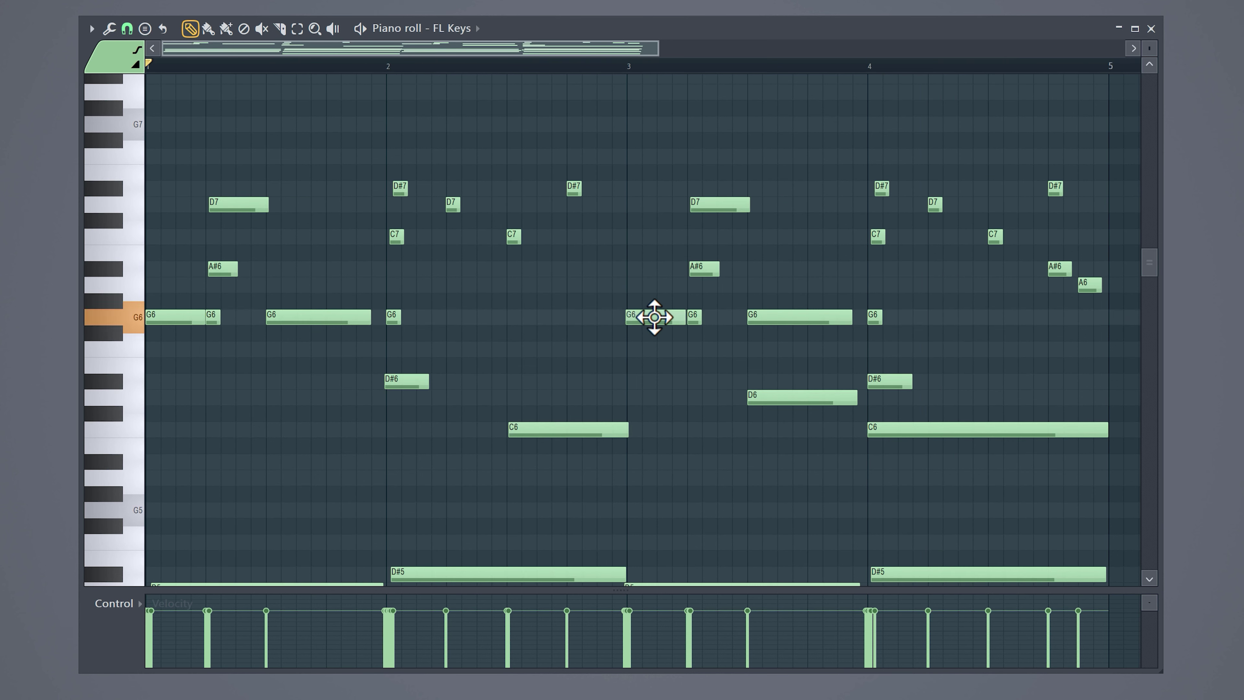
{"action": "scroll", "coordinate": [264, 494], "scroll_direction": "down", "scroll_amount": 5}
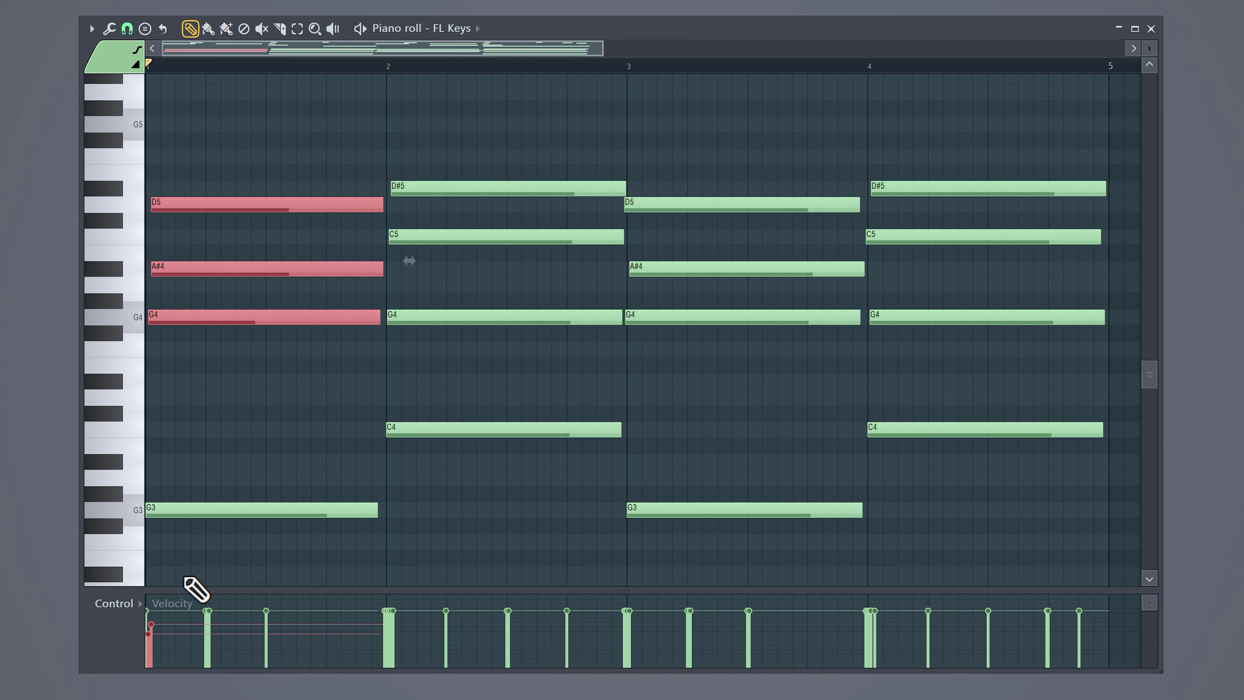
{"action": "left_click_drag", "start_coordinate": [486, 184], "coordinate": [995, 583]}
{"action": "scroll", "coordinate": [646, 539], "scroll_direction": "up", "scroll_amount": 5}
{"action": "left_click_drag", "start_coordinate": [1100, 500], "coordinate": [196, 161]}
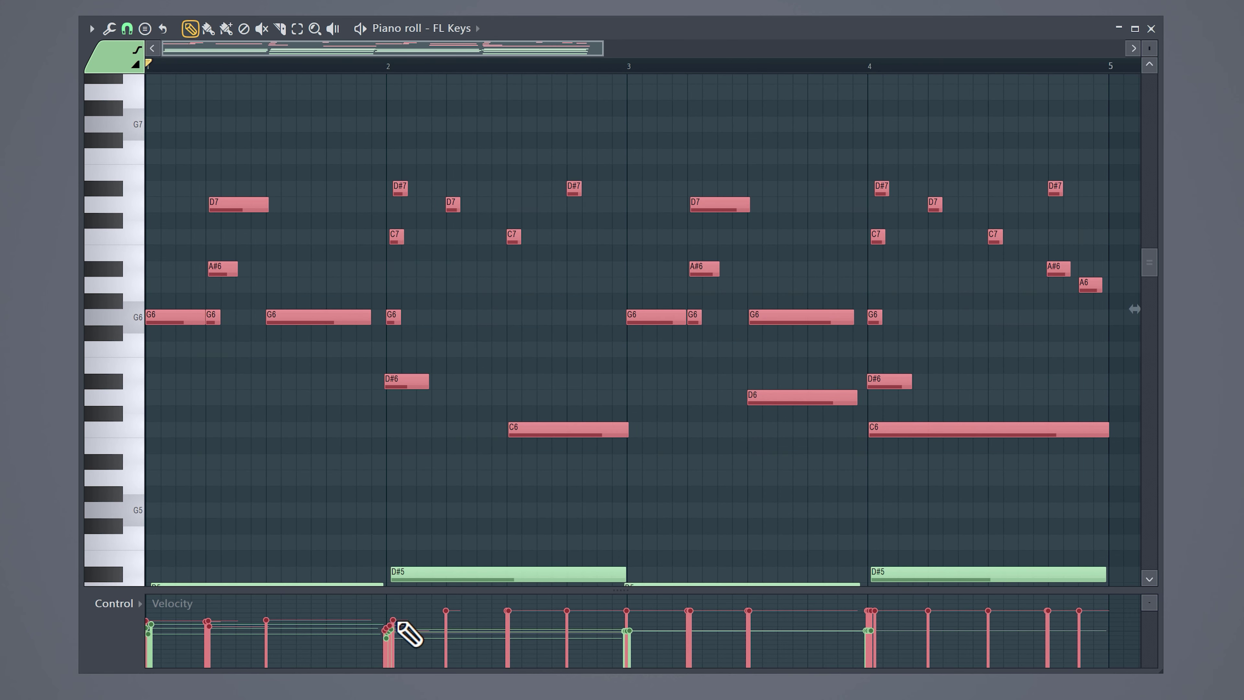
{"action": "left_click", "coordinate": [117, 603]}
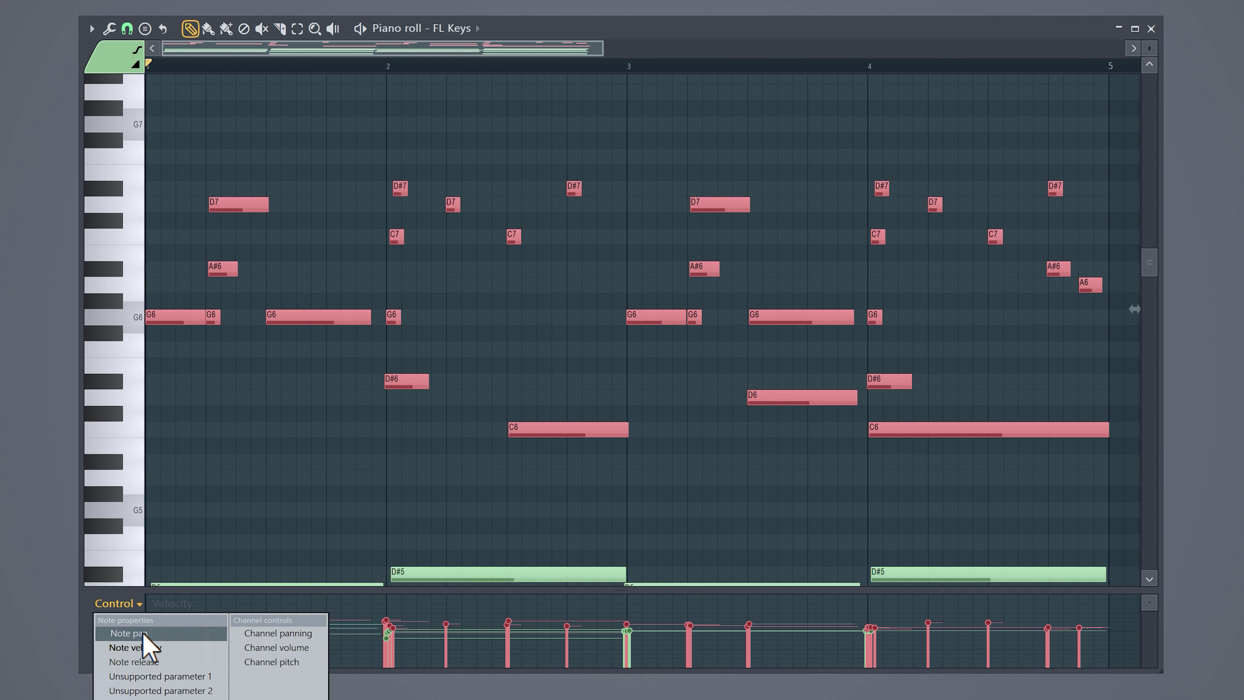
{"action": "left_click", "coordinate": [144, 645]}
{"action": "left_click", "coordinate": [267, 539]}
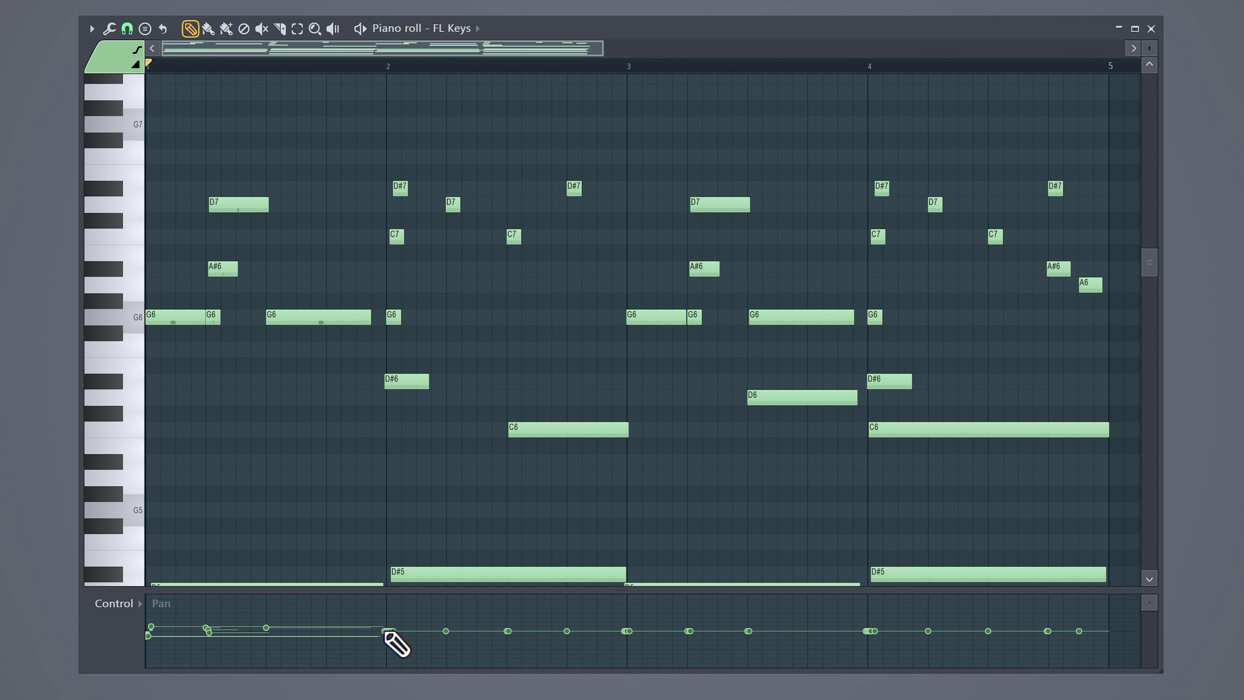
- Play the piano part from bar 1 with no notes selected
{"action": "left_click_drag", "start_coordinate": [147, 116], "coordinate": [1097, 294]}
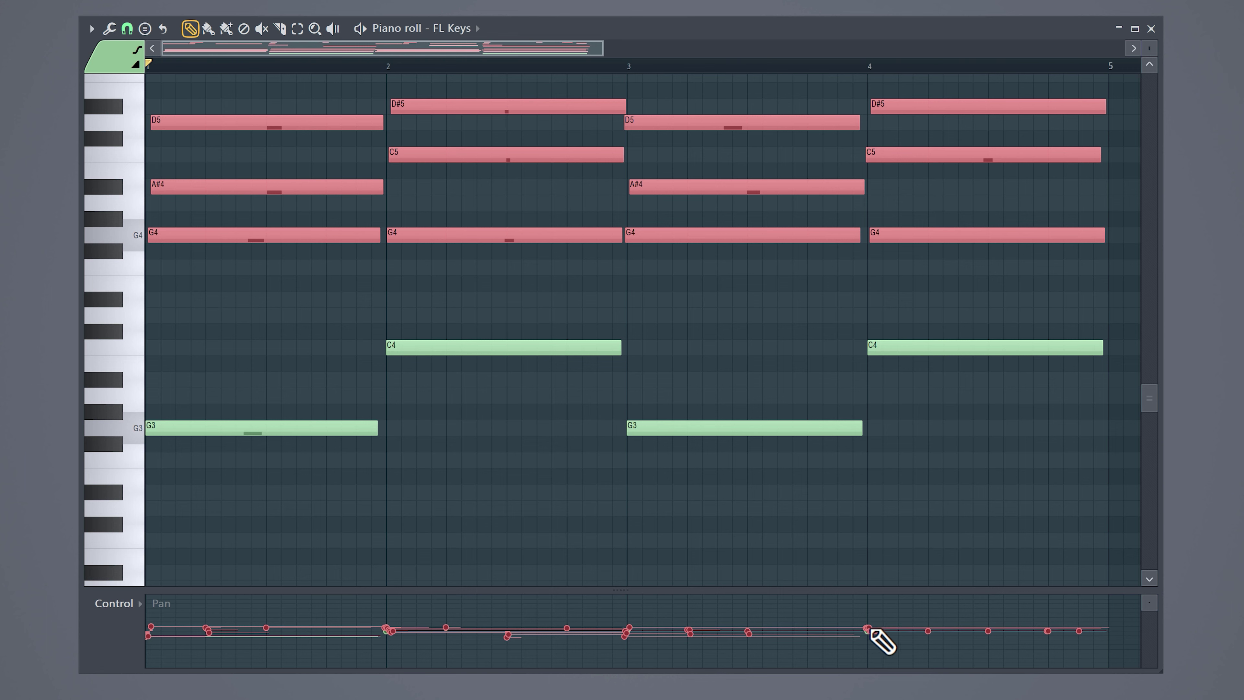
{"action": "scroll", "coordinate": [1152, 375], "scroll_direction": "up", "scroll_amount": 3}
{"action": "scroll", "coordinate": [1153, 375], "scroll_direction": "down", "scroll_amount": 3}
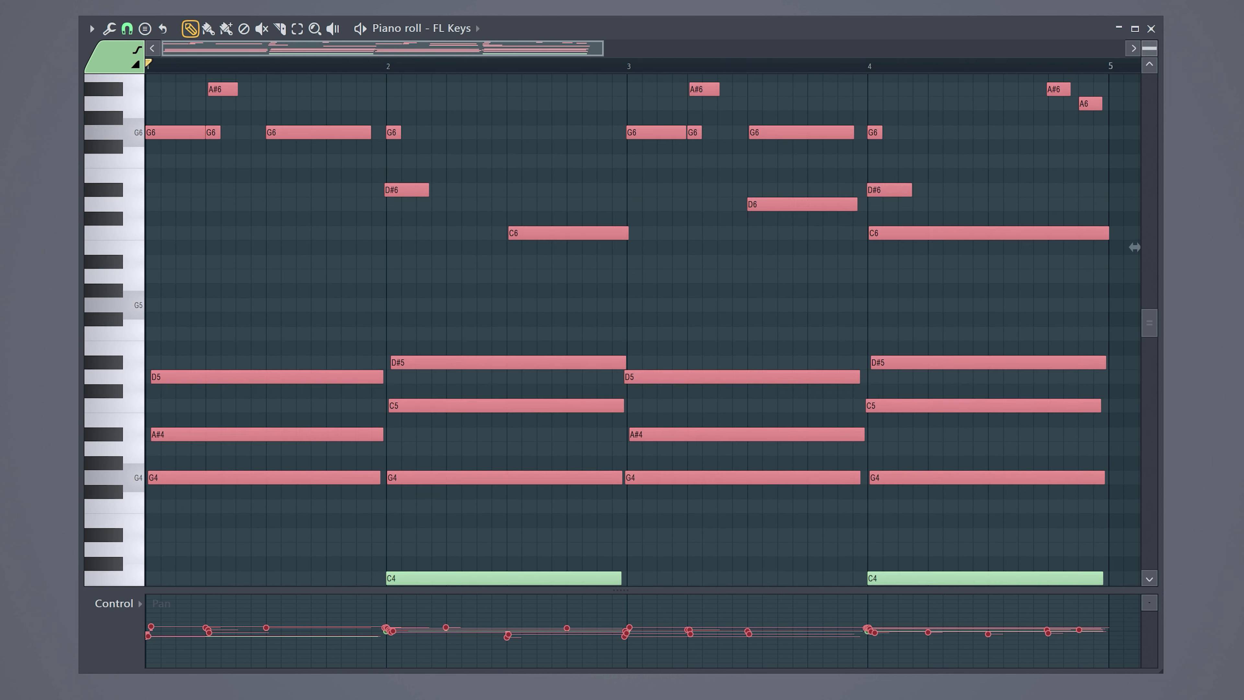
{"action": "left_click", "coordinate": [153, 84]}
{"action": "key", "text": "space"}
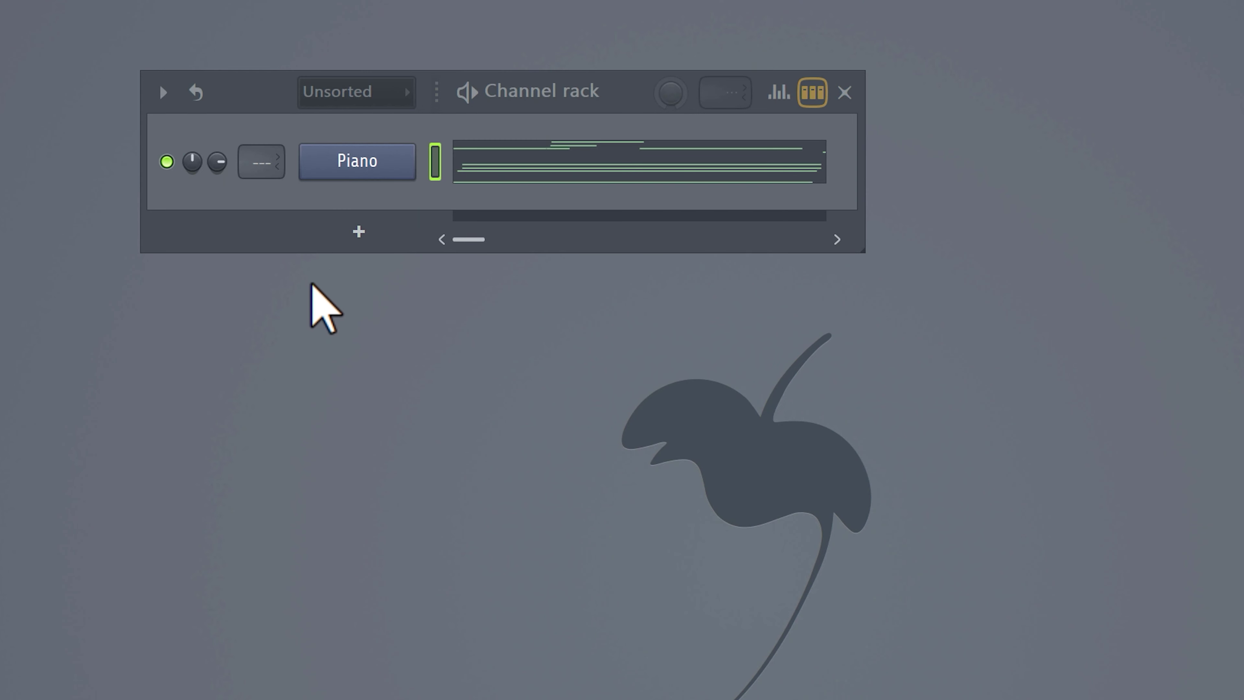
- Add a Sytrus channel, load its Angelic whistle preset, and close the plugin
{"action": "left_click", "coordinate": [356, 232]}
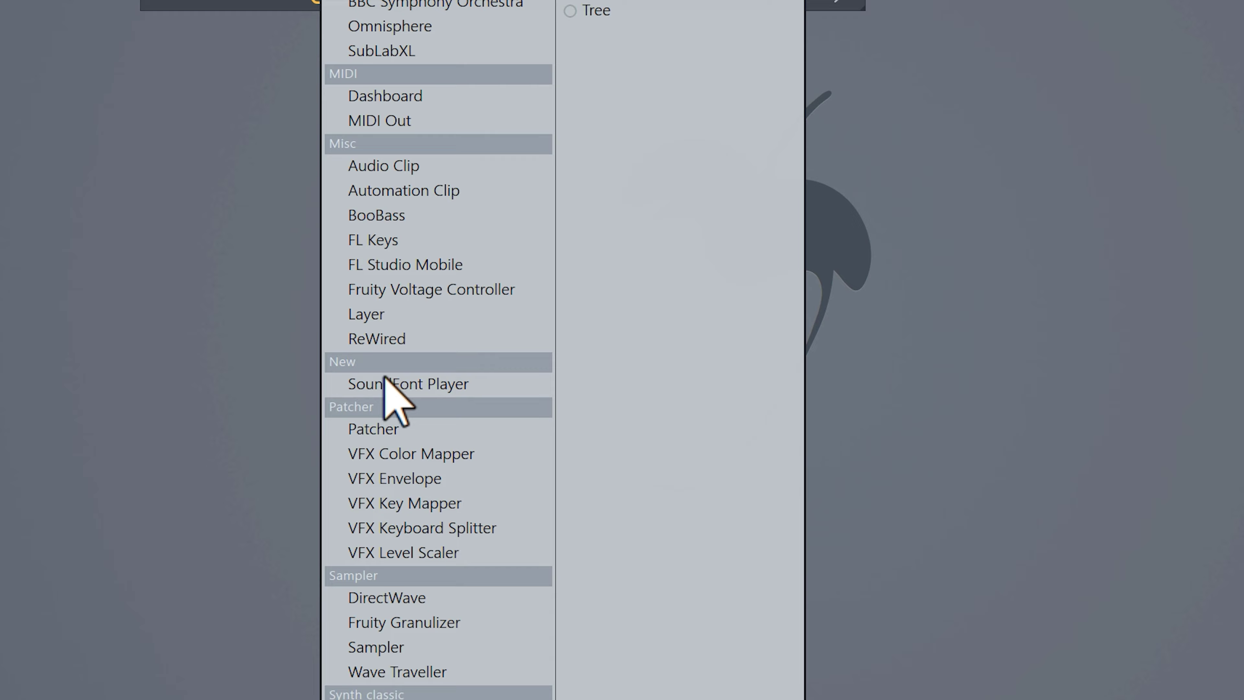
{"action": "left_click", "coordinate": [384, 676]}
{"action": "left_click", "coordinate": [1069, 22]}
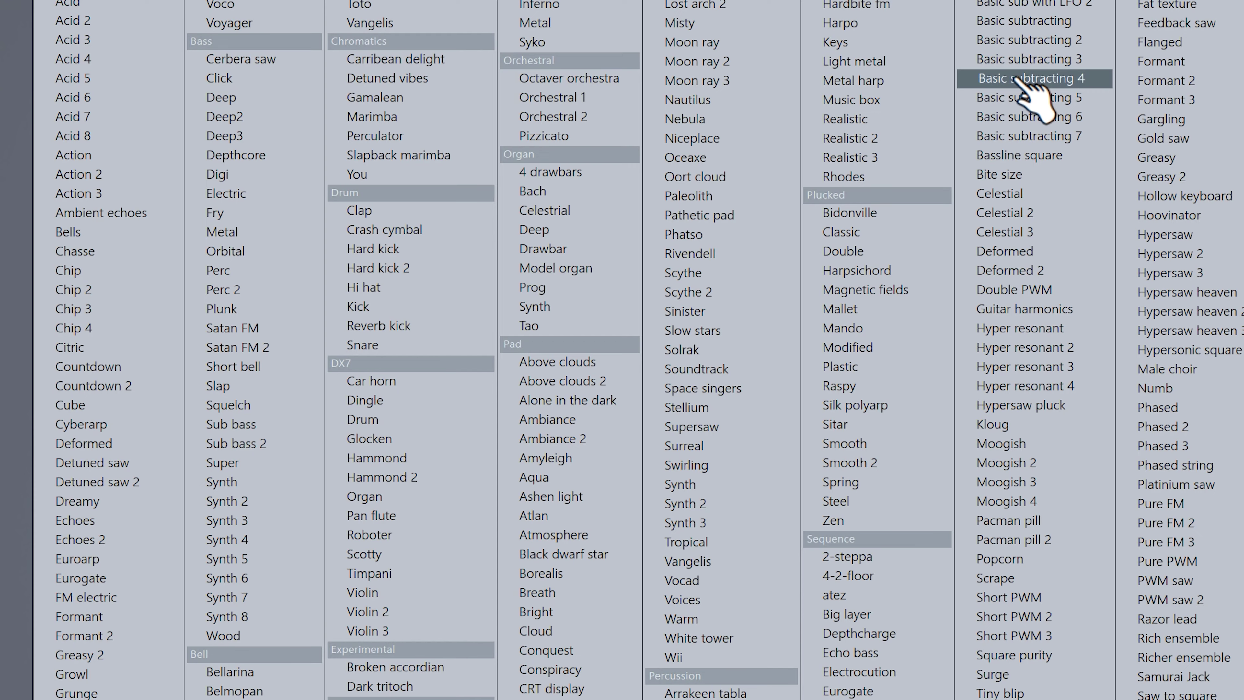
{"action": "left_click", "coordinate": [863, 515]}
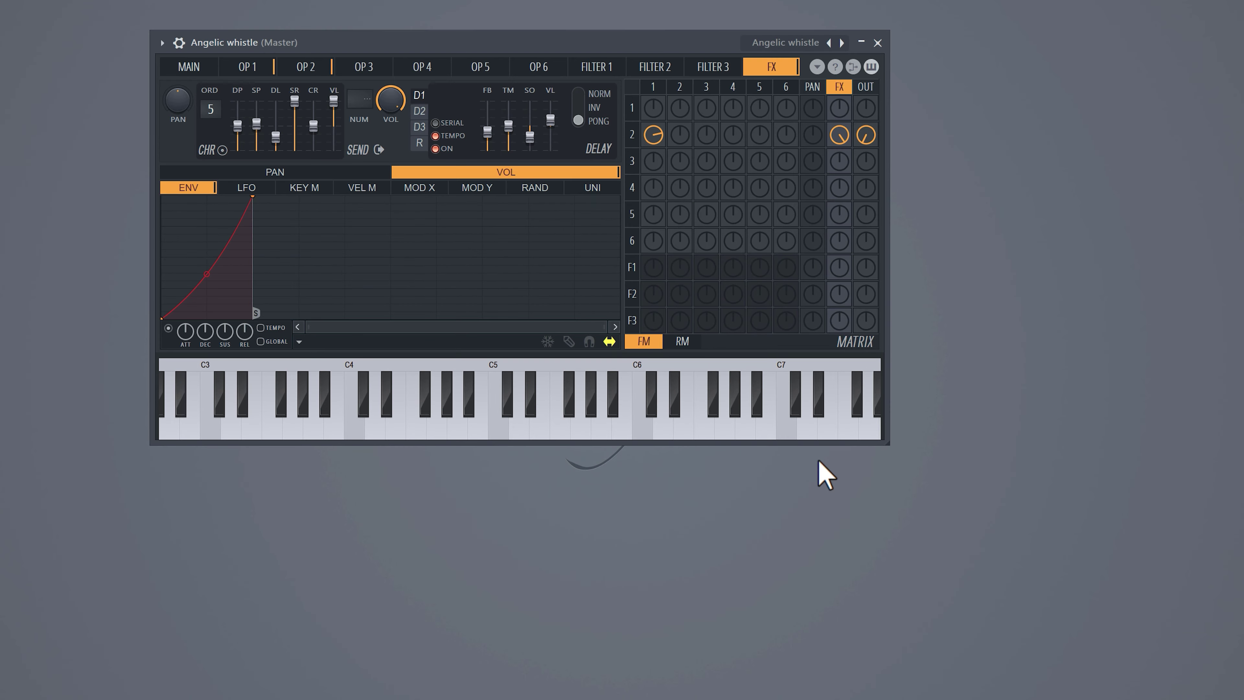
{"action": "left_click", "coordinate": [877, 43]}
- Place a short C4 note in the Angelic whistle part and play the pattern
{"action": "left_click", "coordinate": [439, 167]}
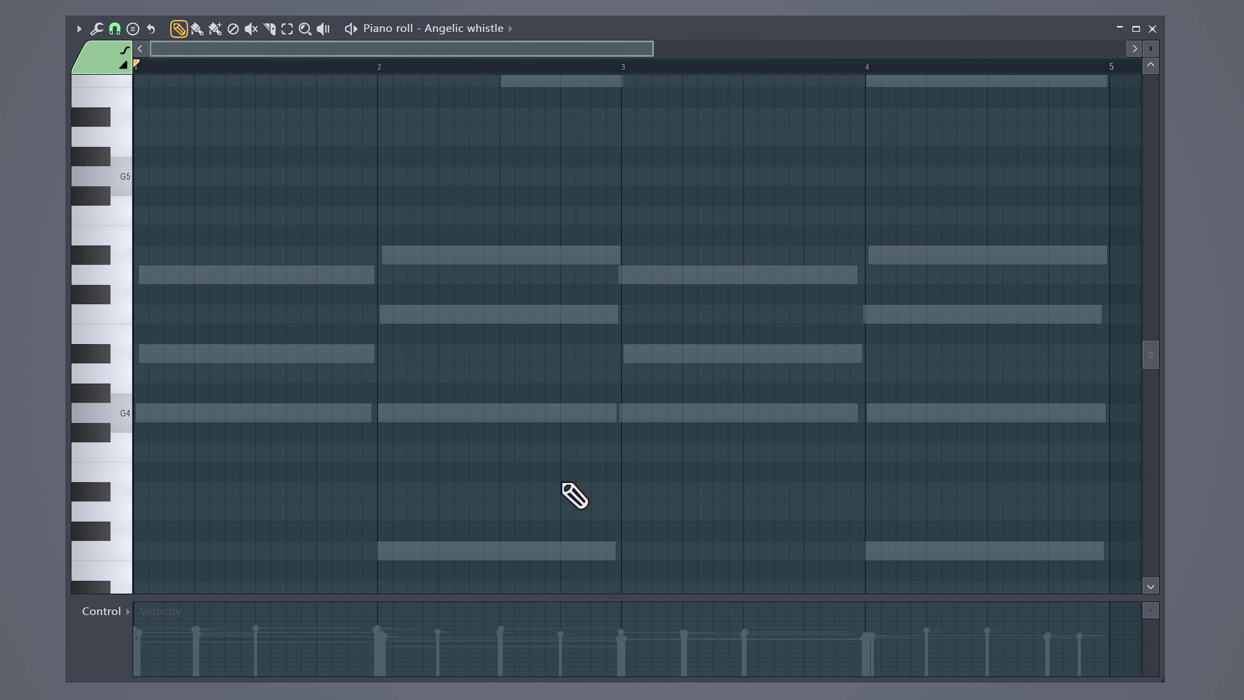
{"action": "left_click", "coordinate": [503, 558]}
{"action": "left_click_drag", "start_coordinate": [740, 551], "coordinate": [557, 549]}
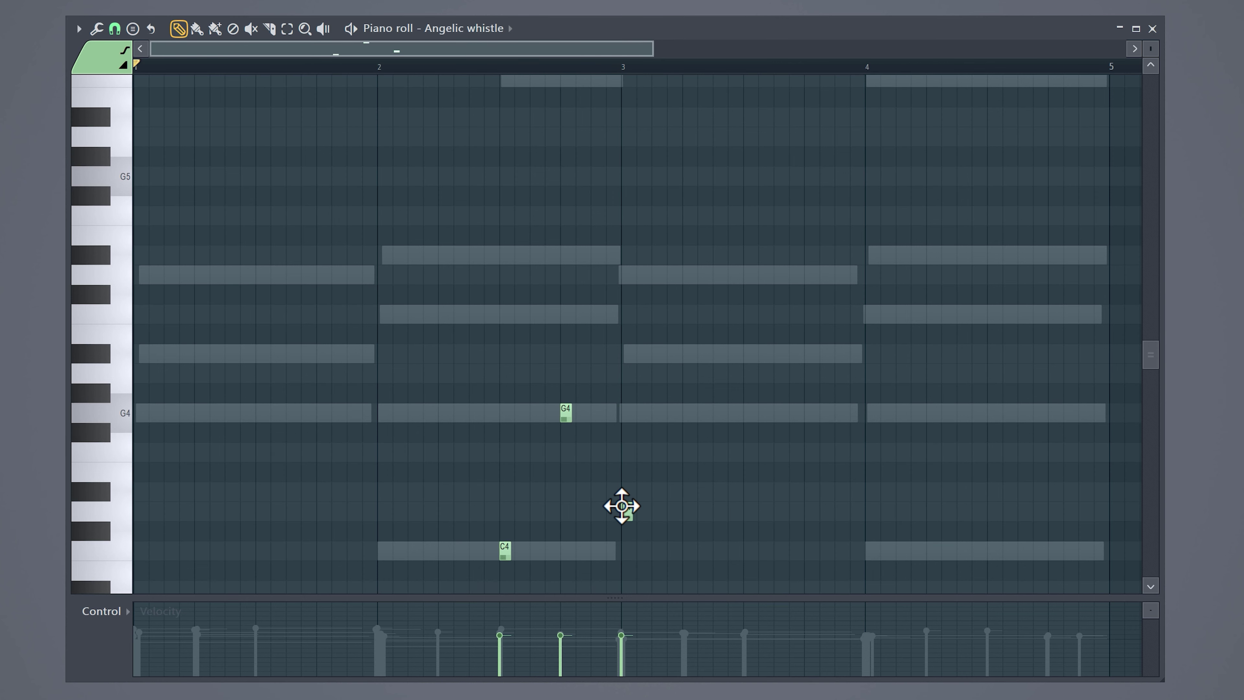
{"action": "key", "text": "space"}
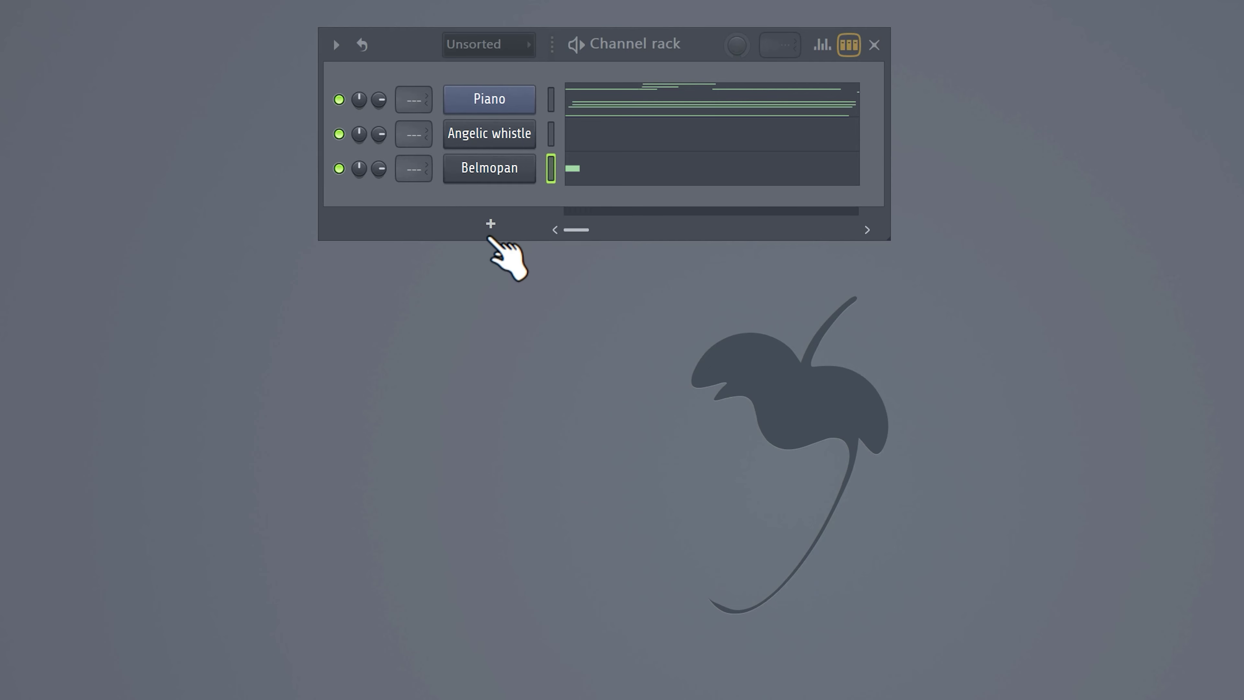
- Add a SimSynth channel and load the BassAcoustic preset
{"action": "left_click", "coordinate": [490, 229]}
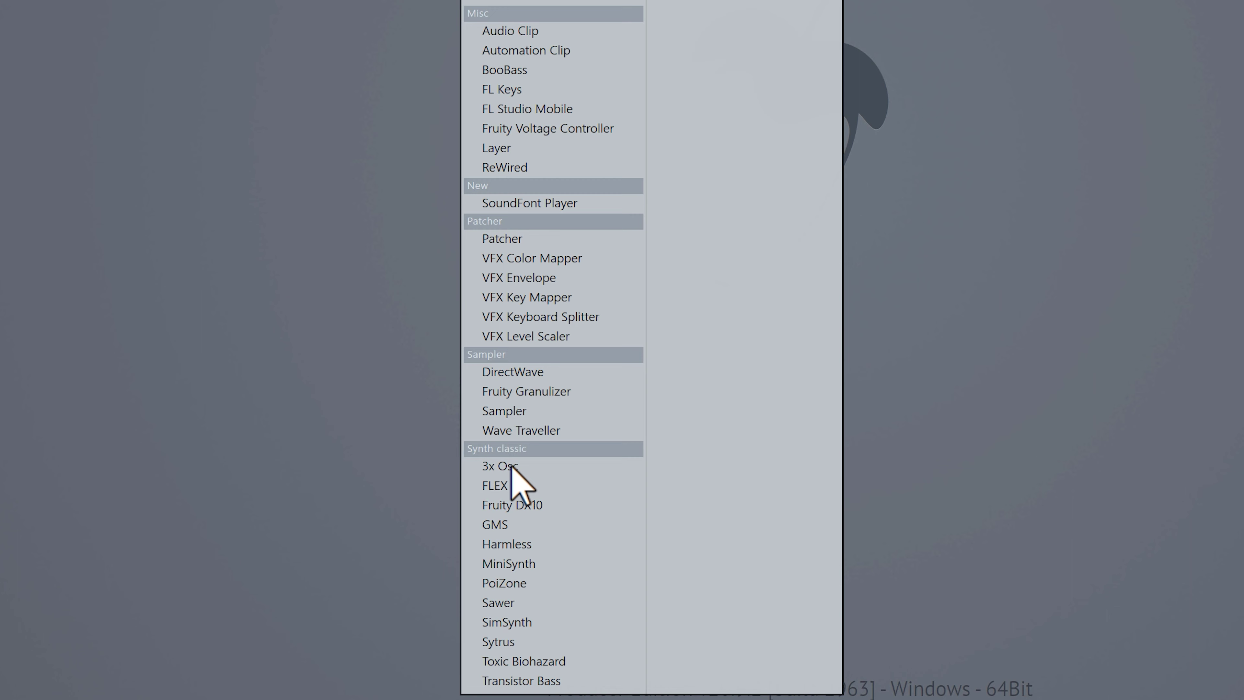
{"action": "left_click", "coordinate": [517, 622]}
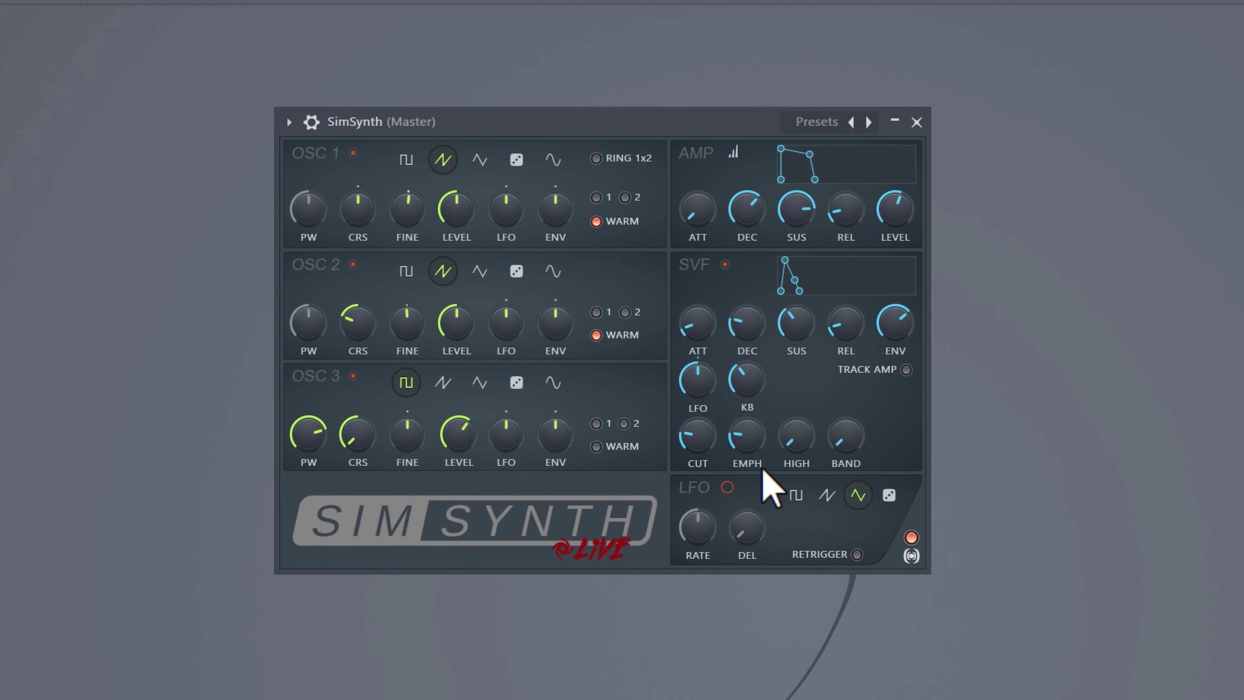
{"action": "left_click", "coordinate": [825, 125]}
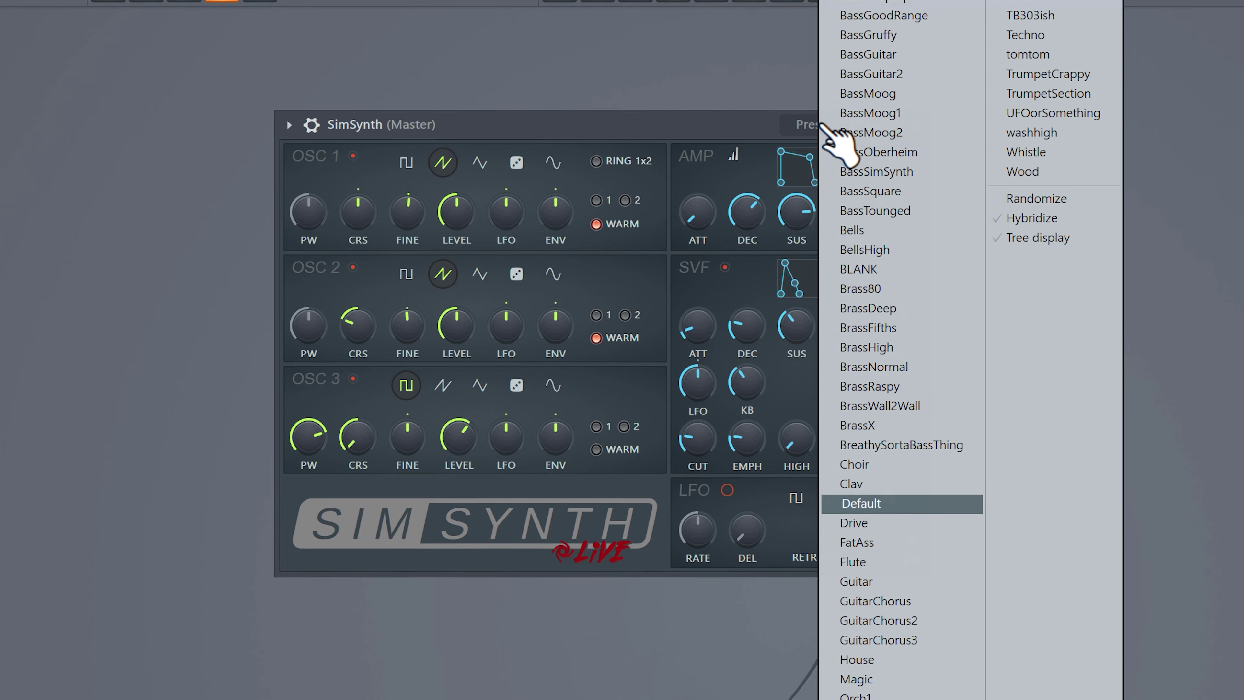
{"action": "left_click", "coordinate": [871, 39]}
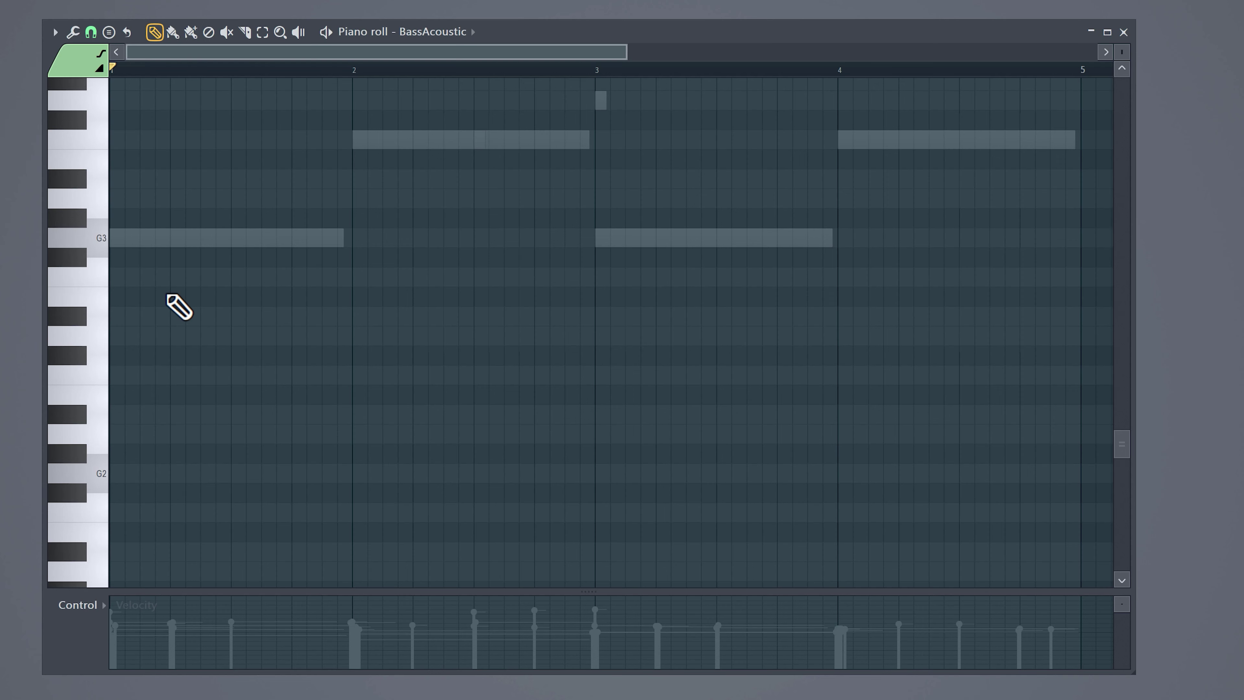
- Draw bass notes G3, C4, G3, C4 at bars 1–4
{"action": "left_click", "coordinate": [115, 240]}
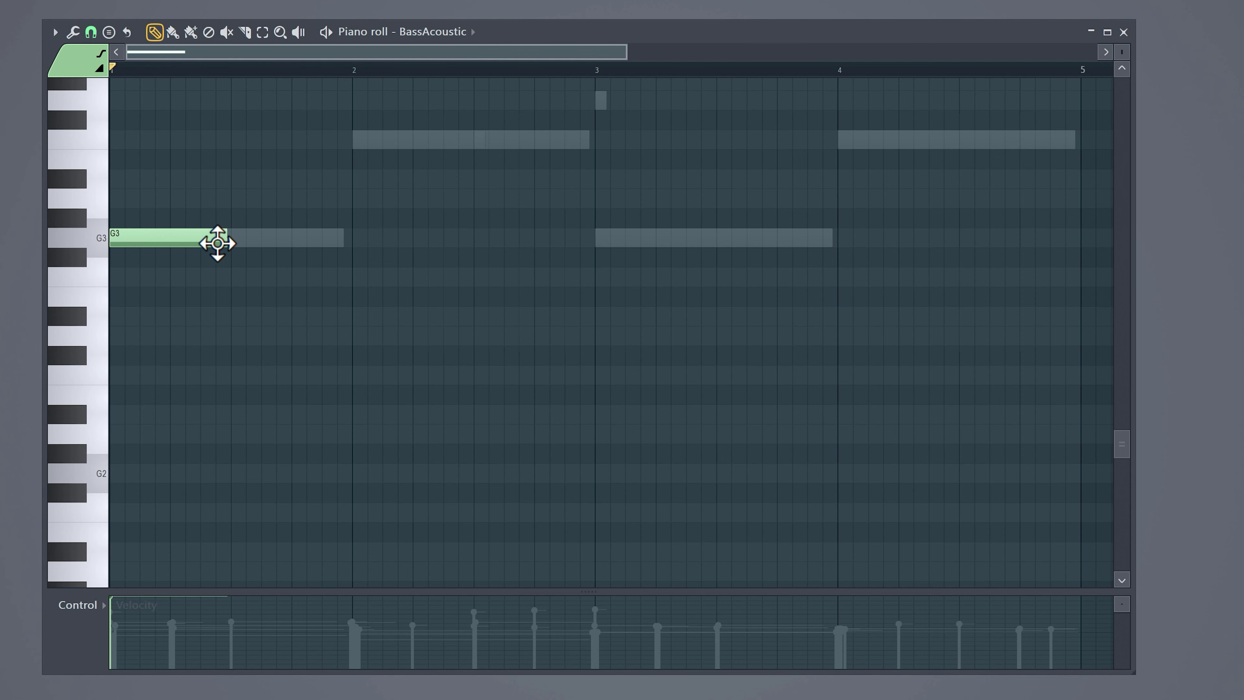
{"action": "left_click_drag", "start_coordinate": [370, 141], "coordinate": [354, 141]}
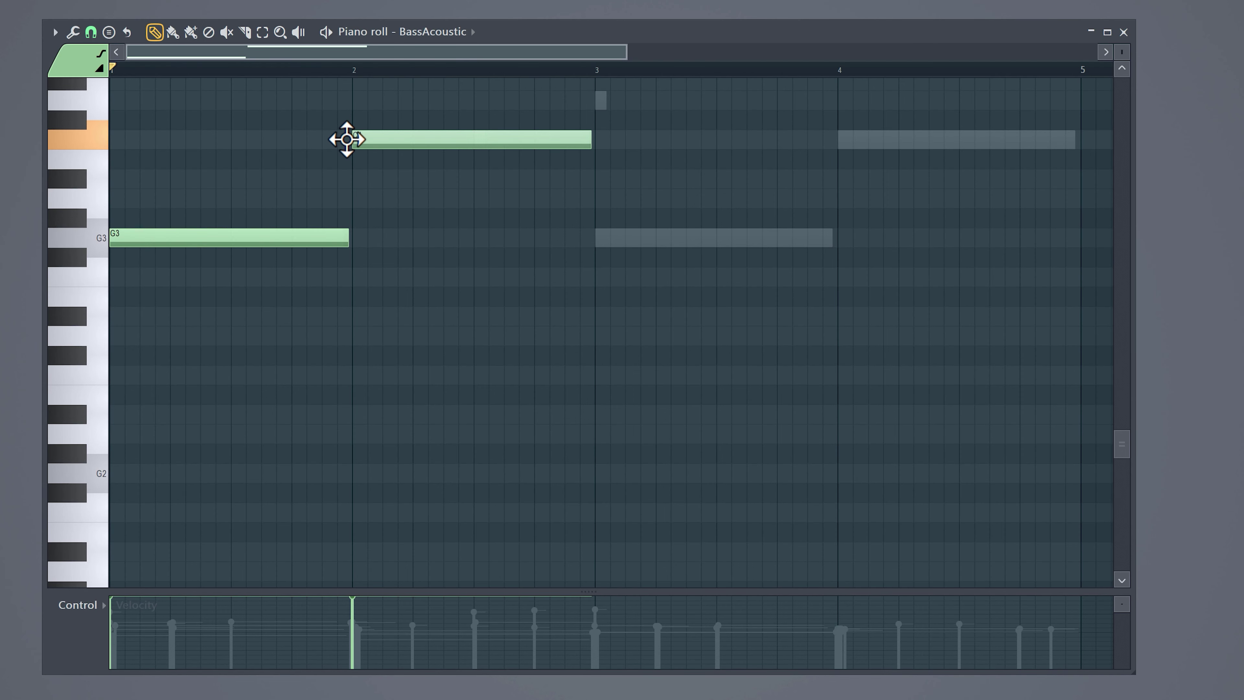
{"action": "left_click", "coordinate": [597, 238]}
{"action": "left_click", "coordinate": [842, 140]}
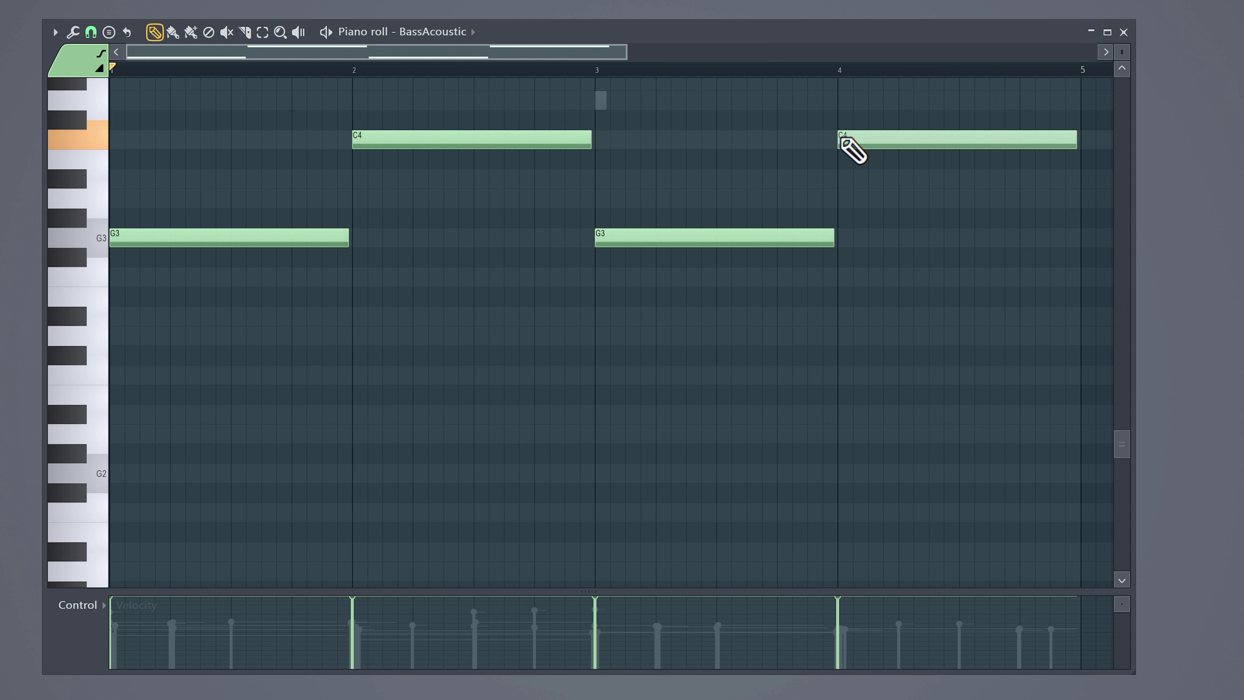
- Replace the bar-2 and bar-4 C4 notes with D#3–D3, then play the bass line
{"action": "left_click_drag", "start_coordinate": [584, 139], "coordinate": [574, 323]}
{"action": "left_click", "coordinate": [482, 336]}
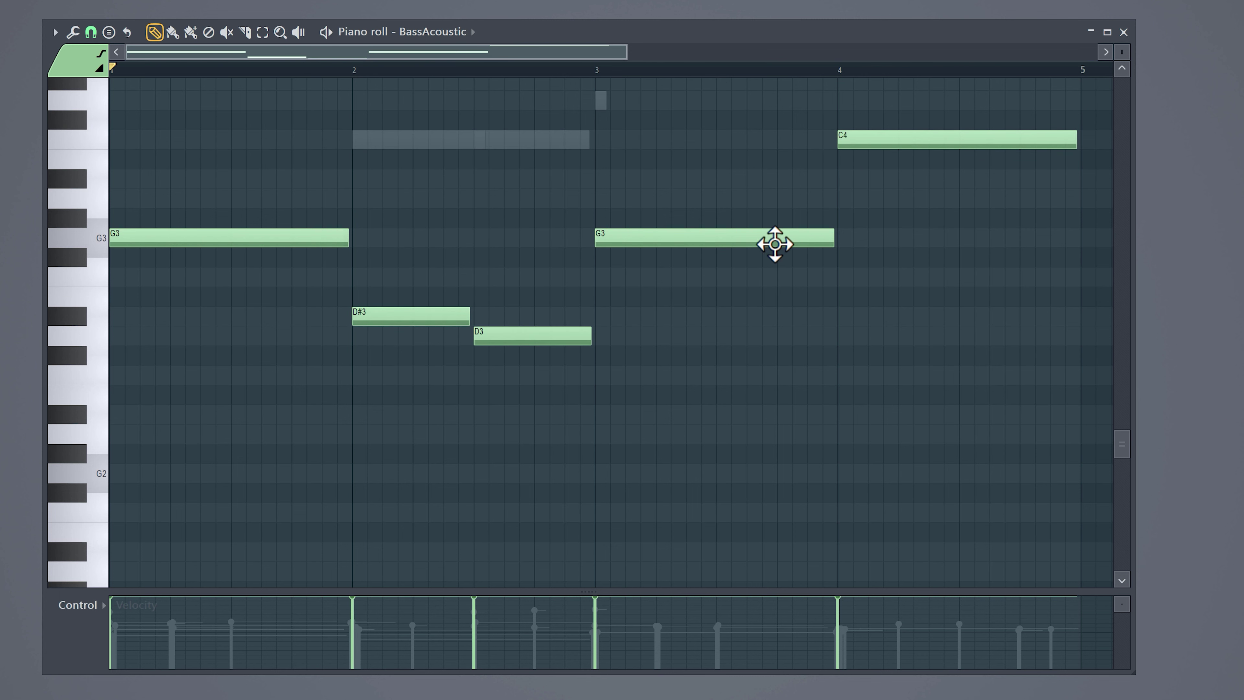
{"action": "right_click", "coordinate": [868, 142]}
{"action": "left_click", "coordinate": [968, 337]}
{"action": "key", "text": "space"}
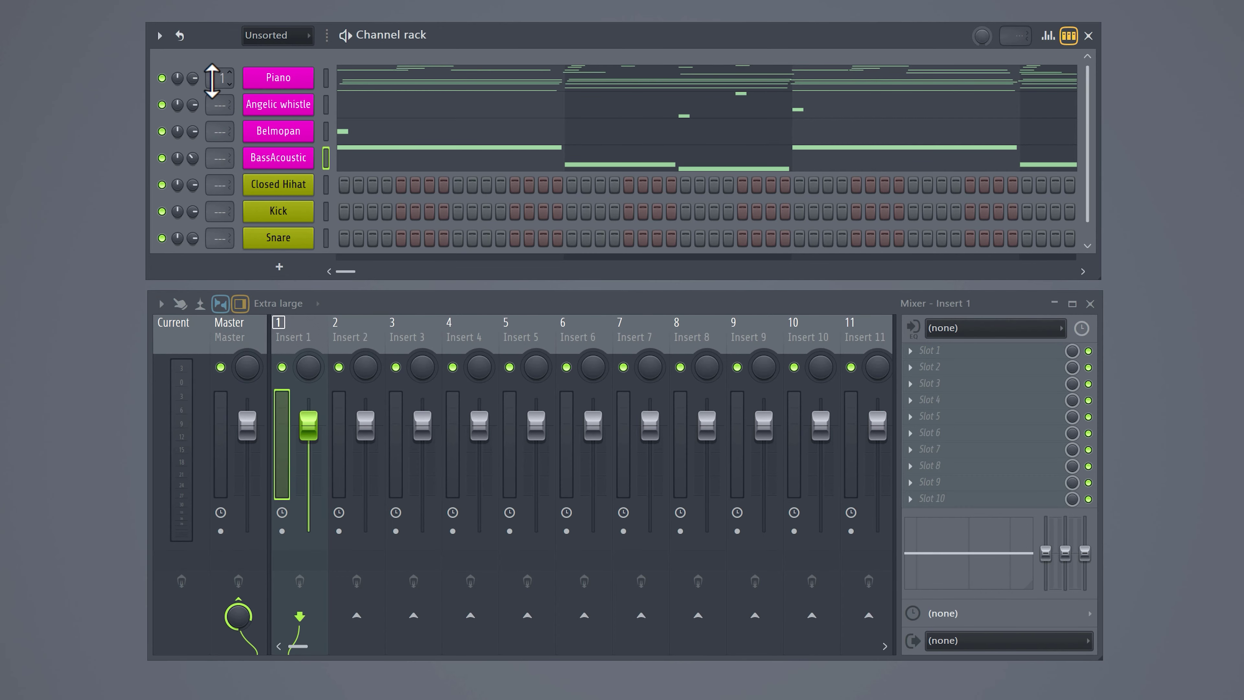
- Rename mixer insert 1 to 'Piano'
{"action": "right_click", "coordinate": [285, 423]}
{"action": "left_click", "coordinate": [394, 350]}
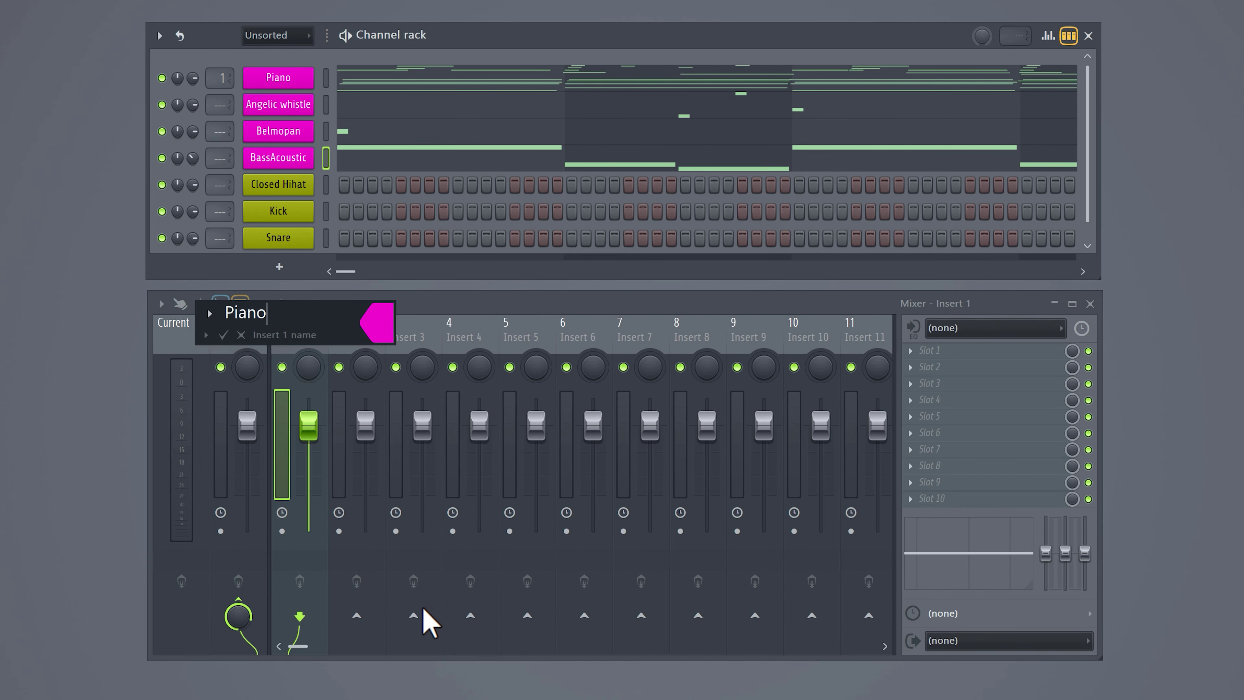
{"action": "key", "text": "Return"}
- Add Fruity Reeverb 2 to the Piano insert's first slot with the wet level near full
{"action": "left_click", "coordinate": [914, 353]}
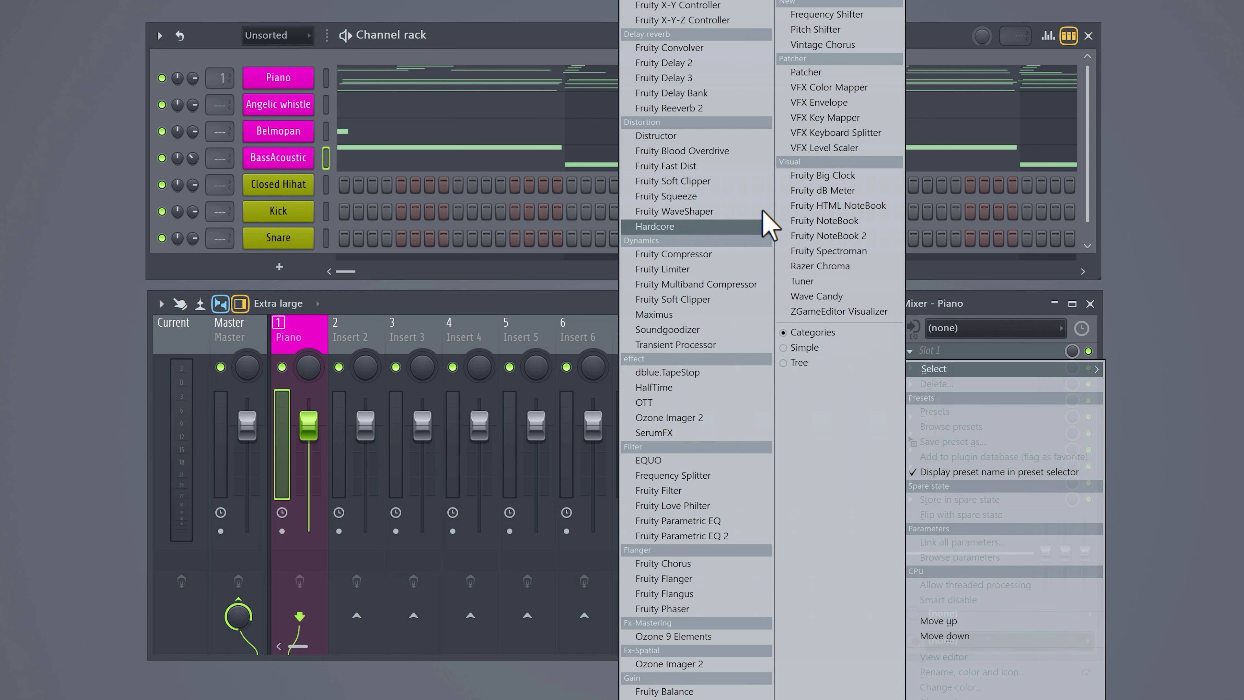
{"action": "left_click", "coordinate": [730, 113]}
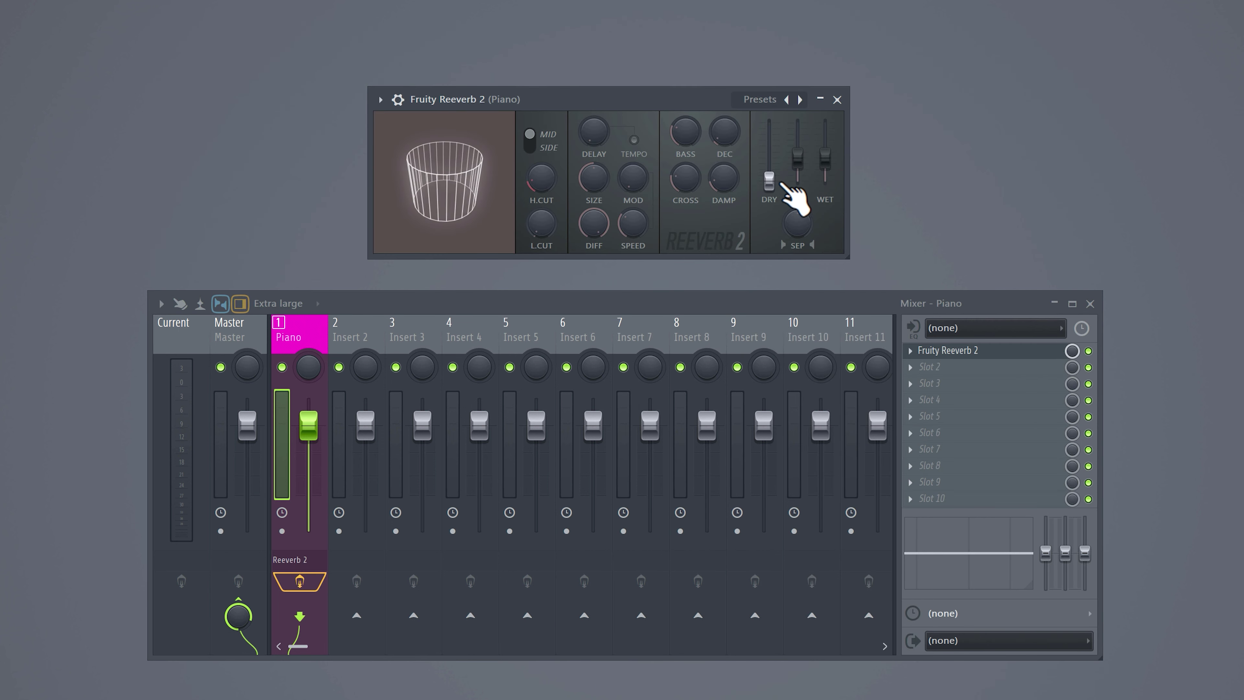
{"action": "left_click_drag", "start_coordinate": [825, 157], "coordinate": [825, 126]}
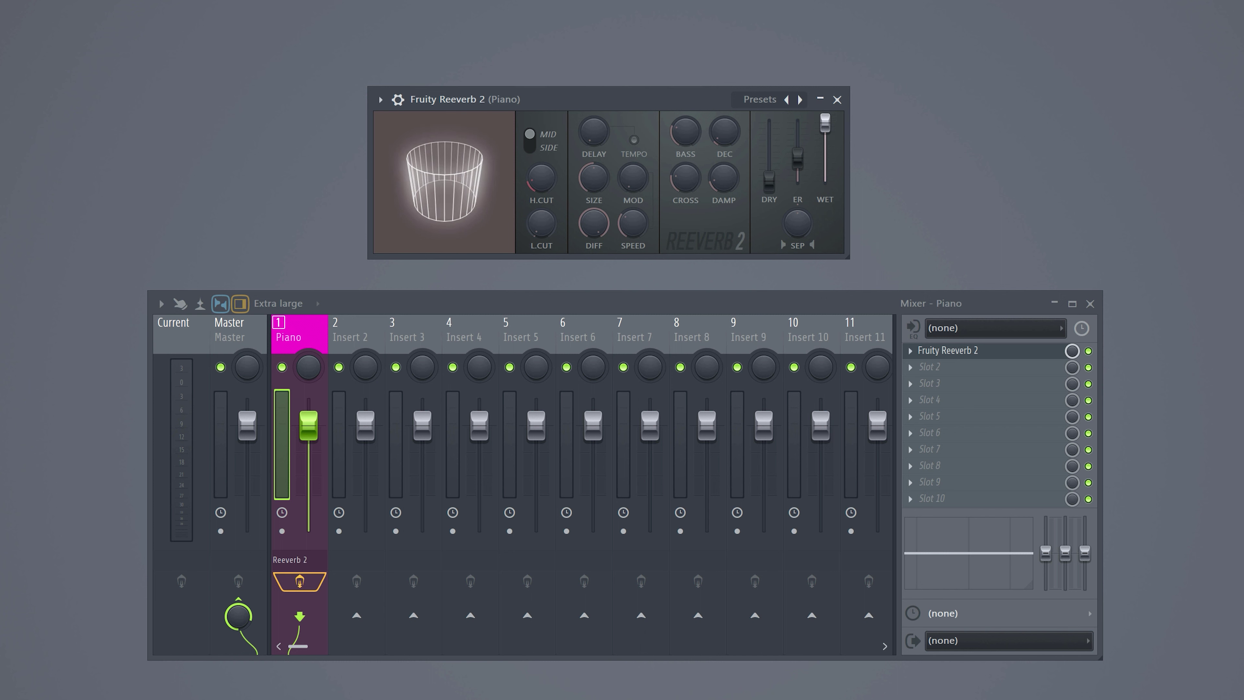
{"action": "left_click", "coordinate": [837, 100]}
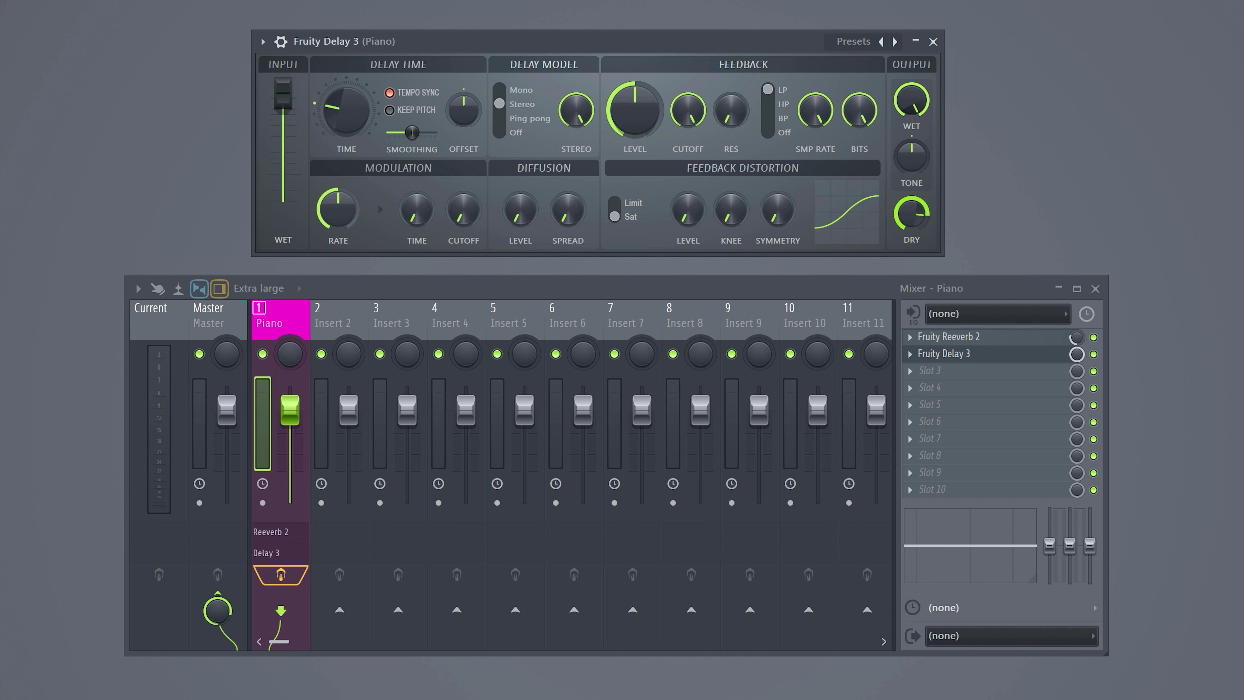
- Close the Fruity Delay 3 window on the Piano insert
{"action": "left_click", "coordinate": [934, 41]}
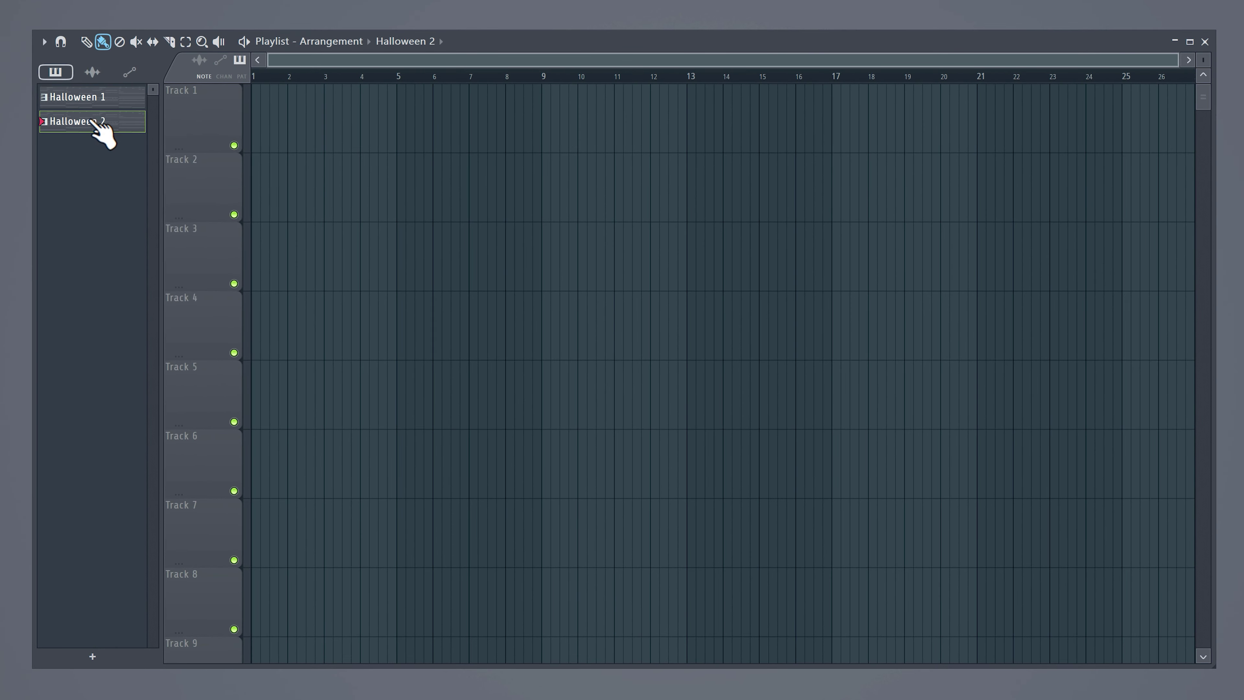
- Split Halloween 2 by channel and place the Piano pattern on Track 1
{"action": "right_click", "coordinate": [132, 176]}
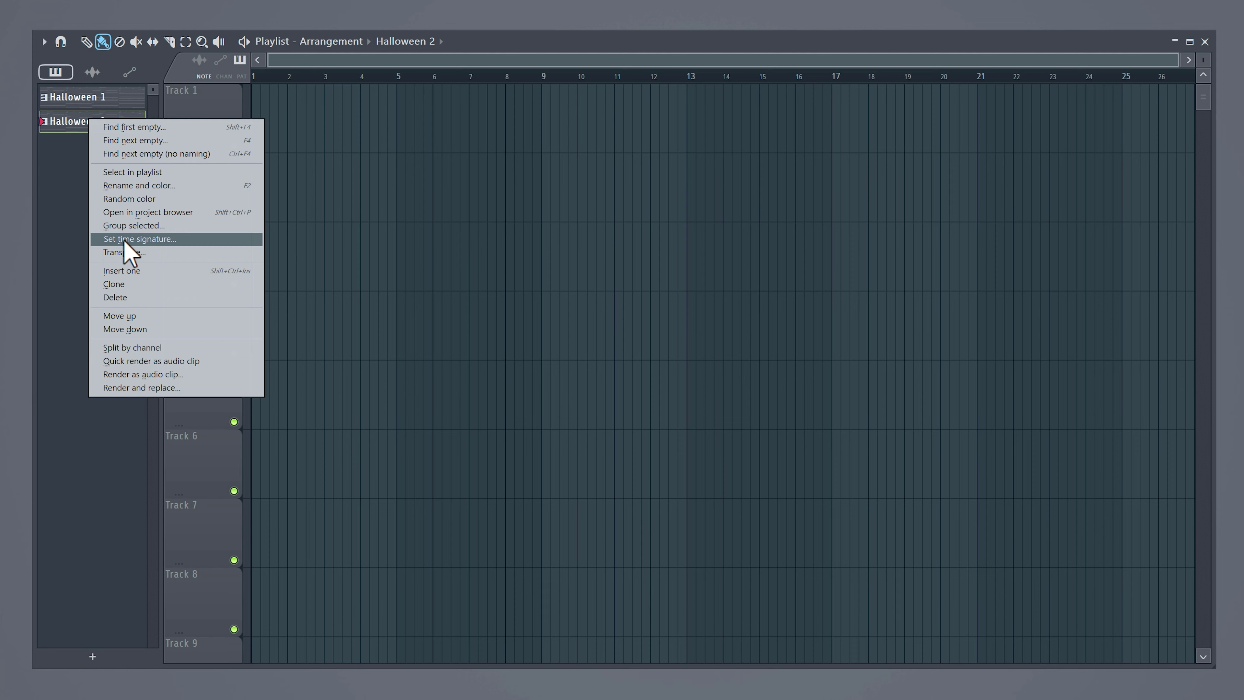
{"action": "left_click", "coordinate": [118, 347]}
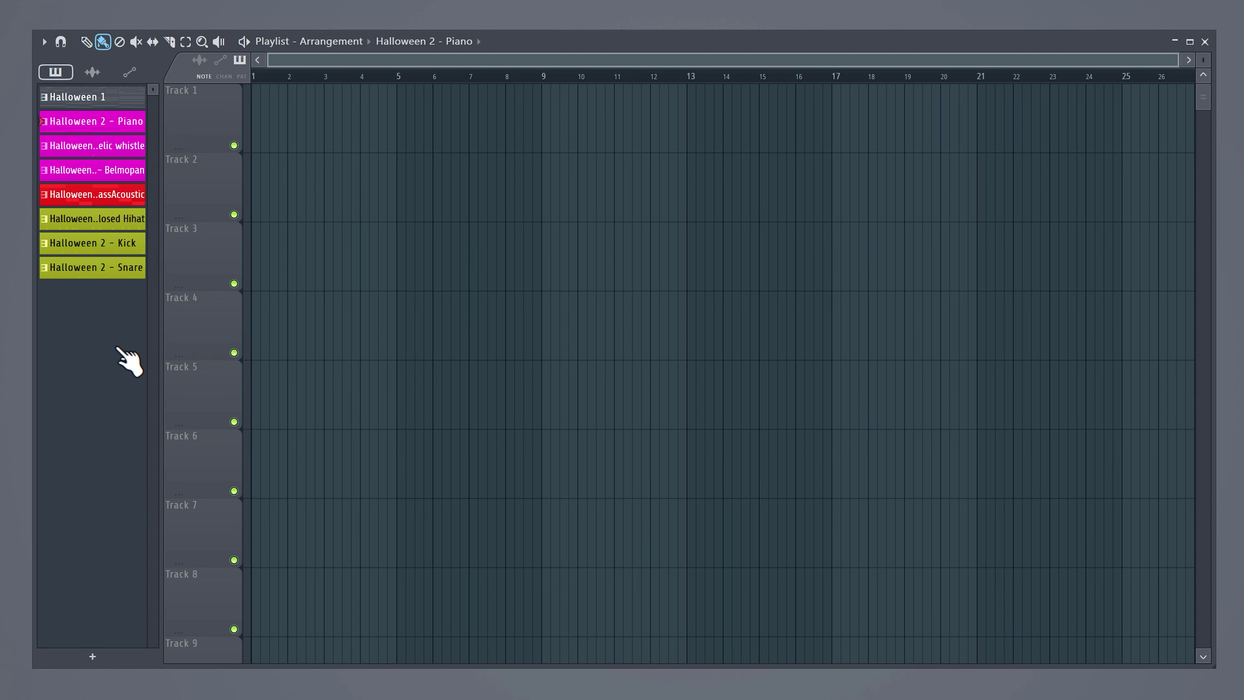
{"action": "left_click_drag", "start_coordinate": [298, 165], "coordinate": [411, 128]}
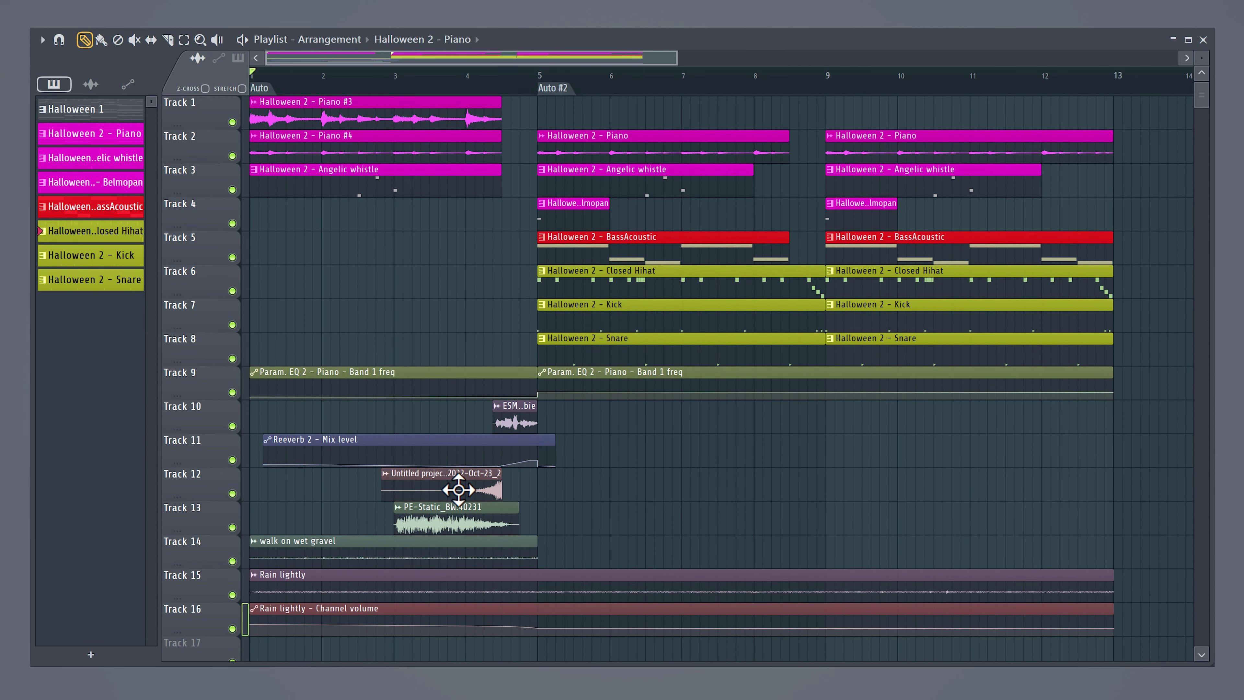
- Play the finished Halloween arrangement from the start
{"action": "key", "text": "space"}
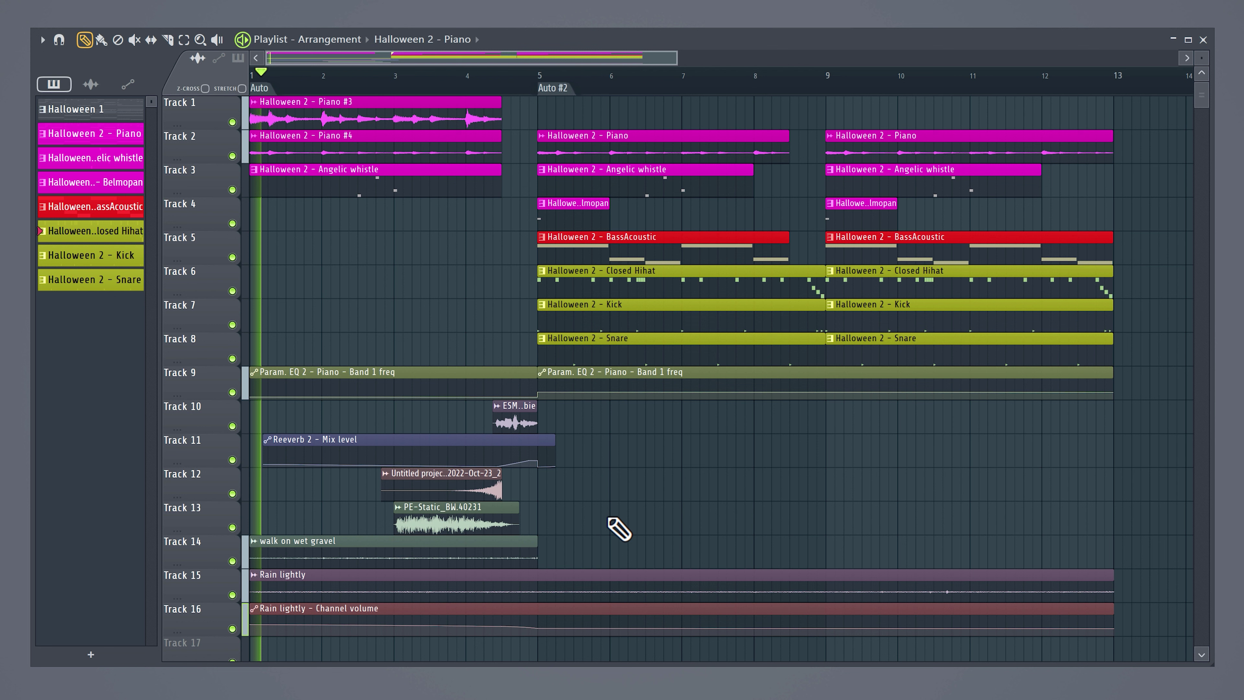